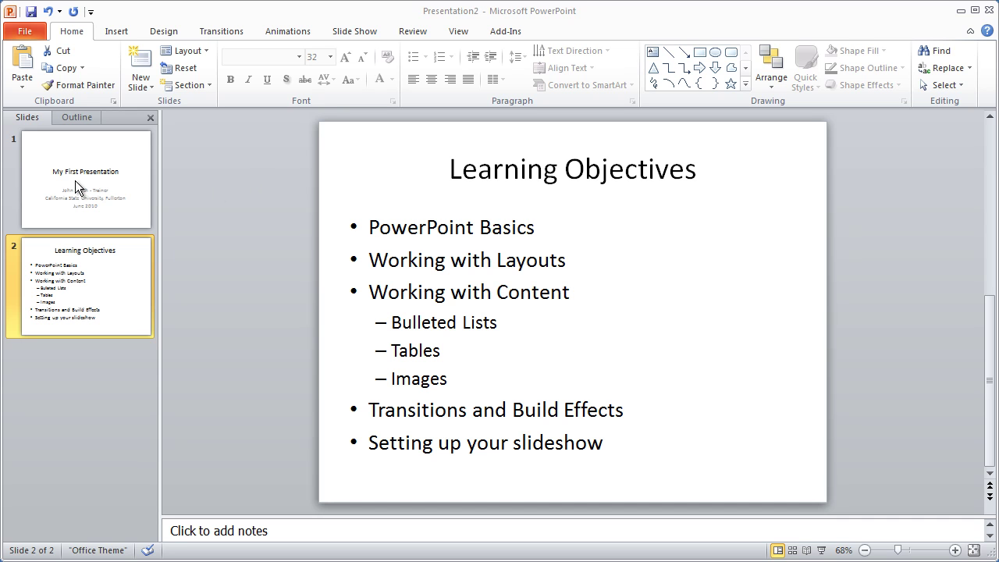
Step: Apply the Angles design theme to the presentation and check how it looks on both slides
{"action": "left_click", "coordinate": [82, 156]}
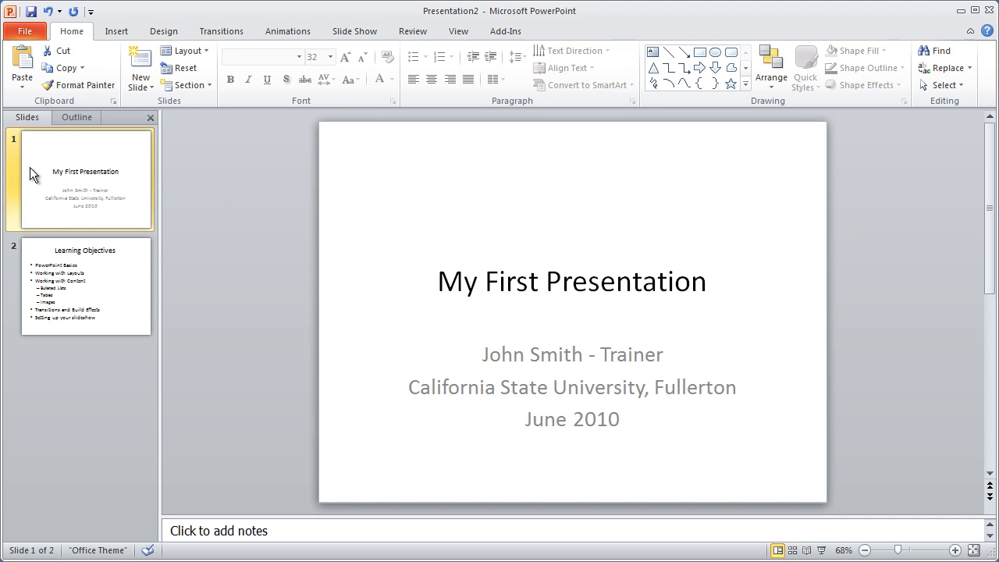
{"action": "left_click", "coordinate": [173, 36]}
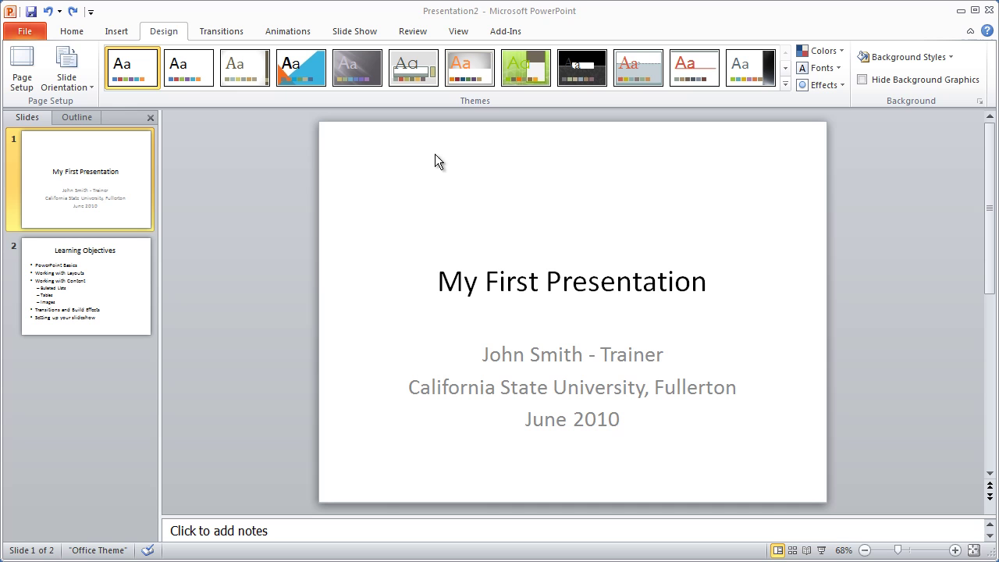
{"action": "left_click", "coordinate": [200, 70]}
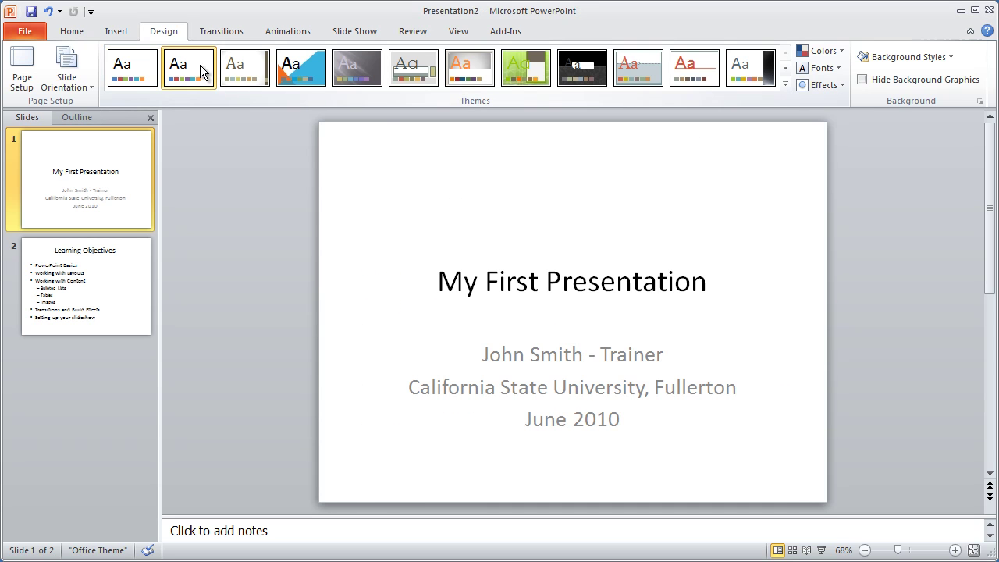
{"action": "left_click", "coordinate": [253, 65]}
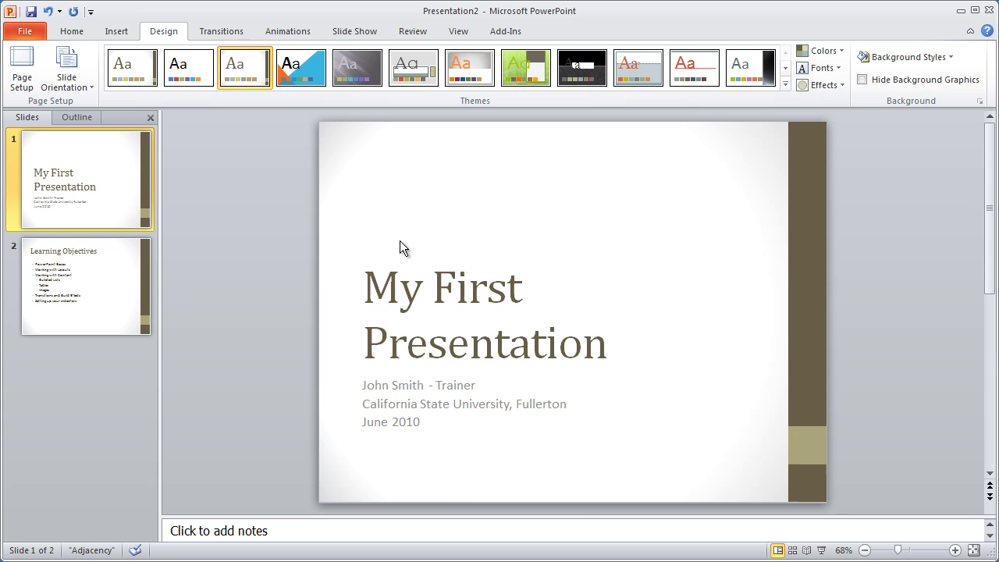
{"action": "left_click", "coordinate": [290, 69]}
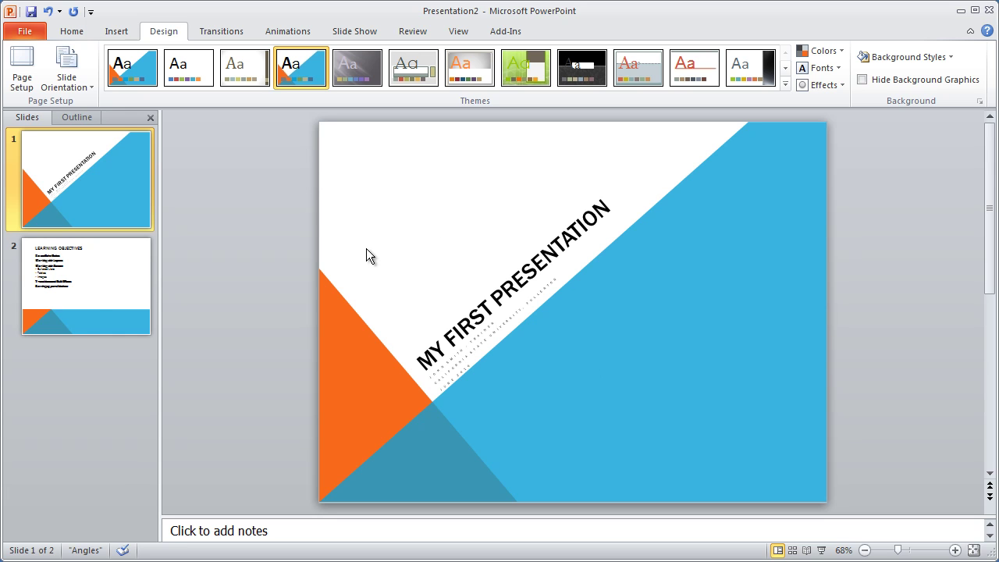
{"action": "left_click", "coordinate": [95, 300]}
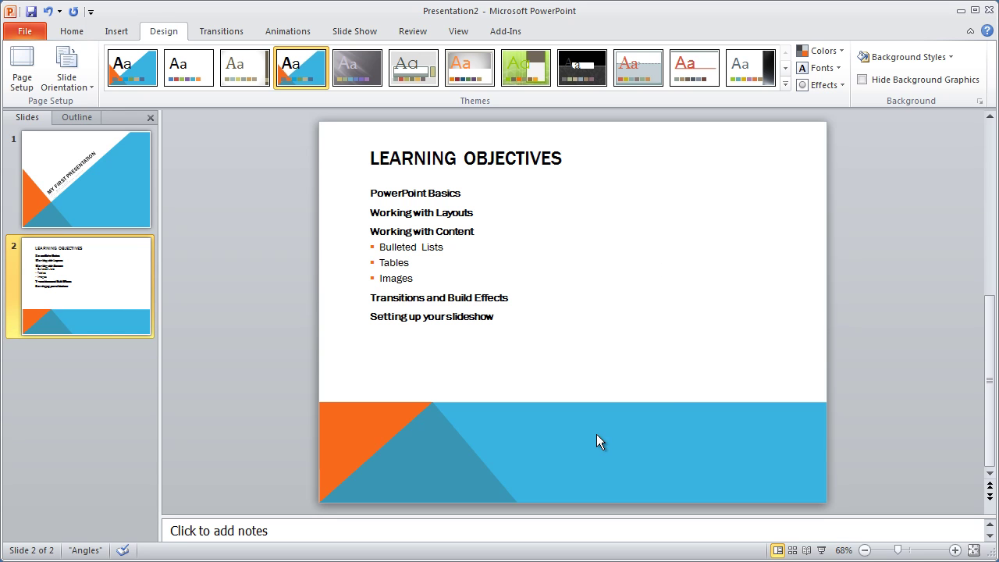
{"action": "left_click", "coordinate": [56, 197]}
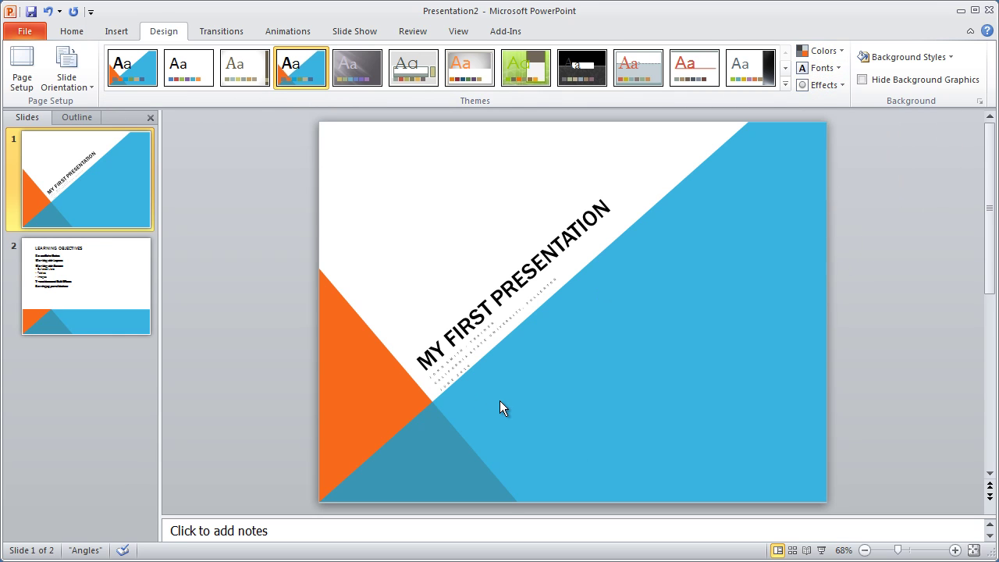
Step: Change the theme colors to the Technic scheme and check both slides
{"action": "left_click", "coordinate": [844, 51]}
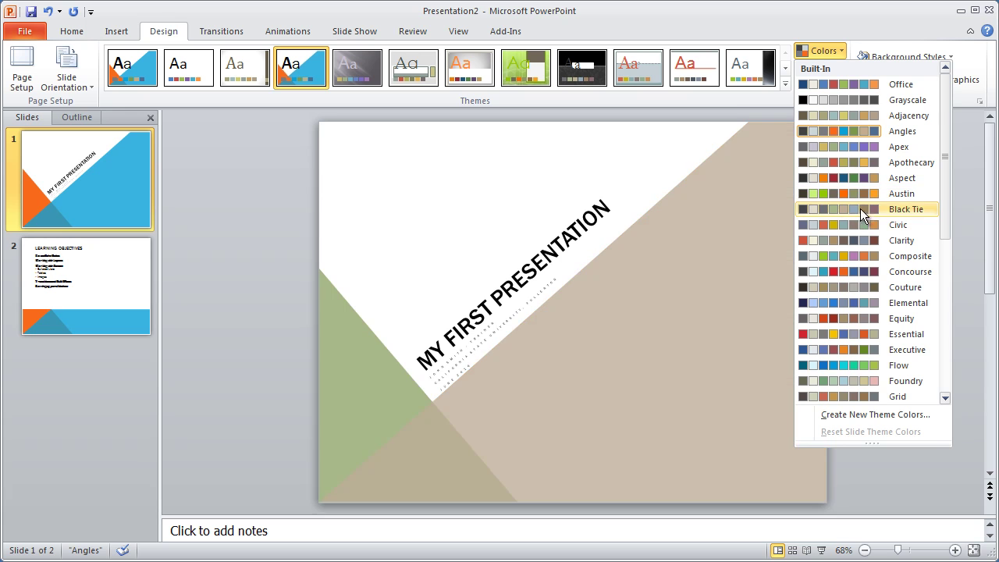
{"action": "left_click", "coordinate": [244, 124]}
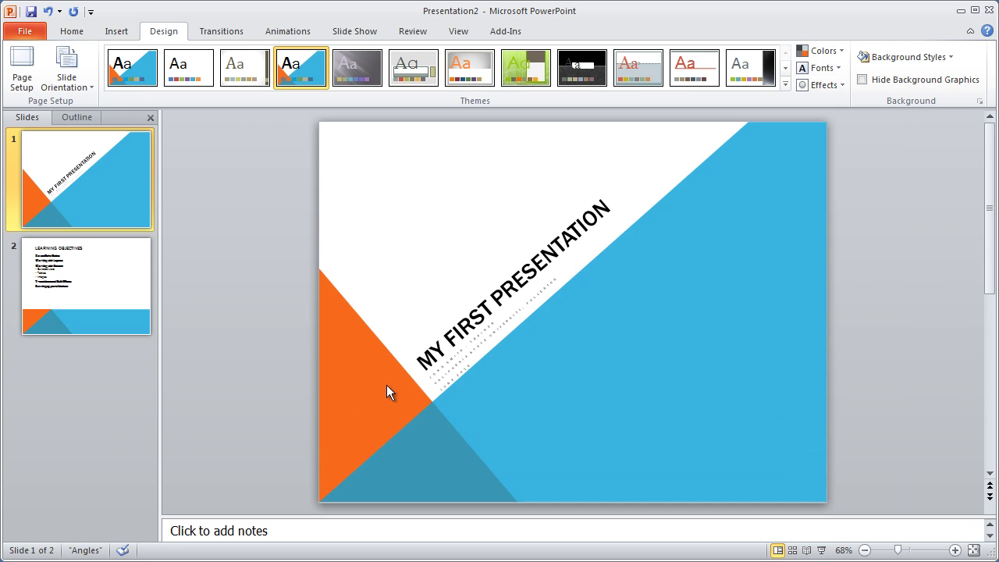
{"action": "left_click", "coordinate": [841, 56]}
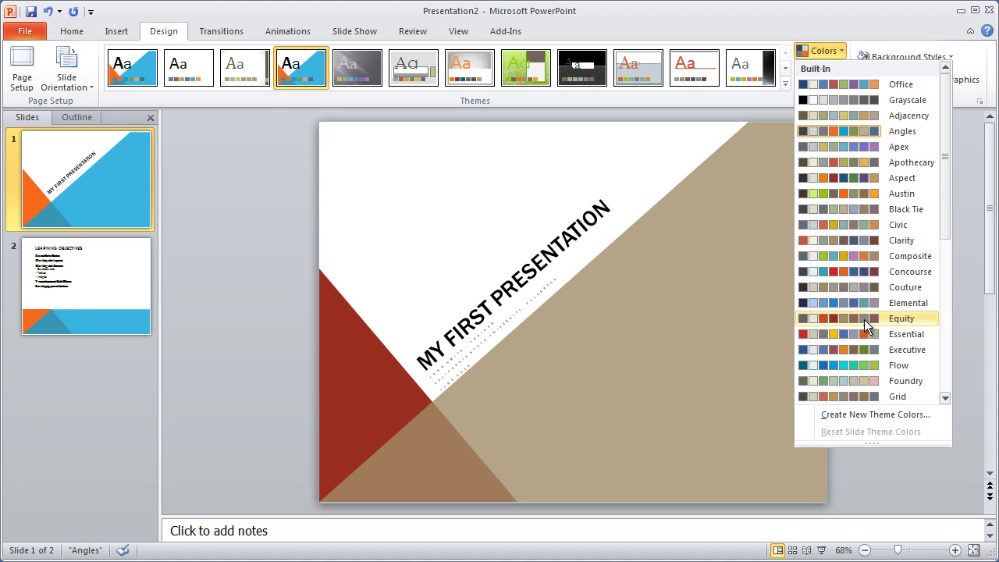
{"action": "left_click_drag", "start_coordinate": [950, 168], "coordinate": [947, 324]}
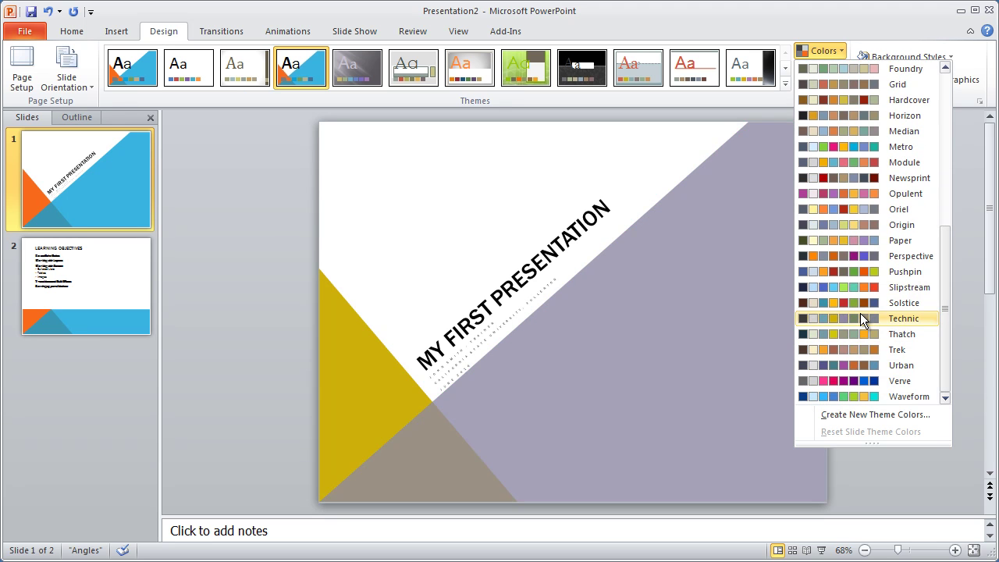
{"action": "left_click", "coordinate": [862, 320]}
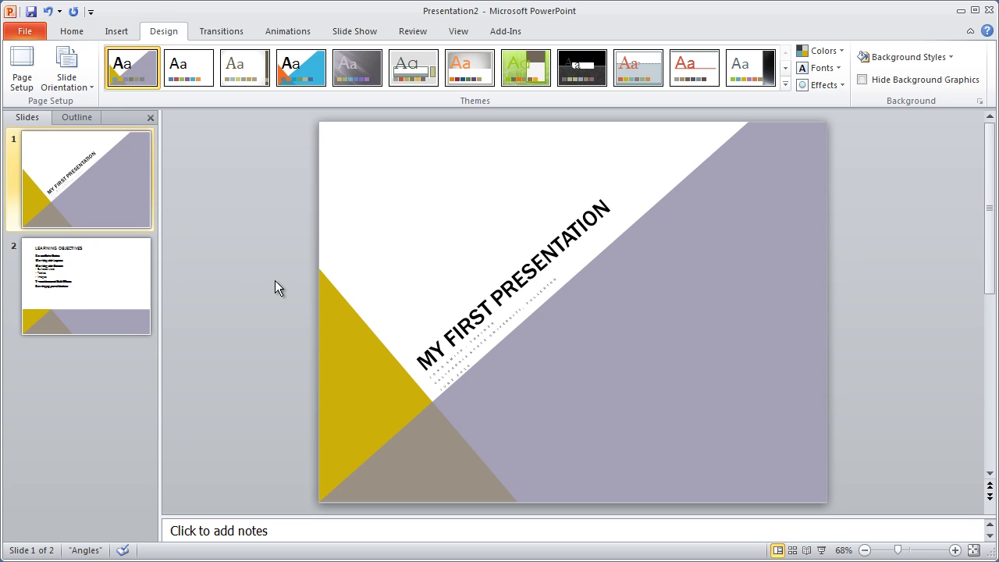
{"action": "left_click", "coordinate": [94, 272]}
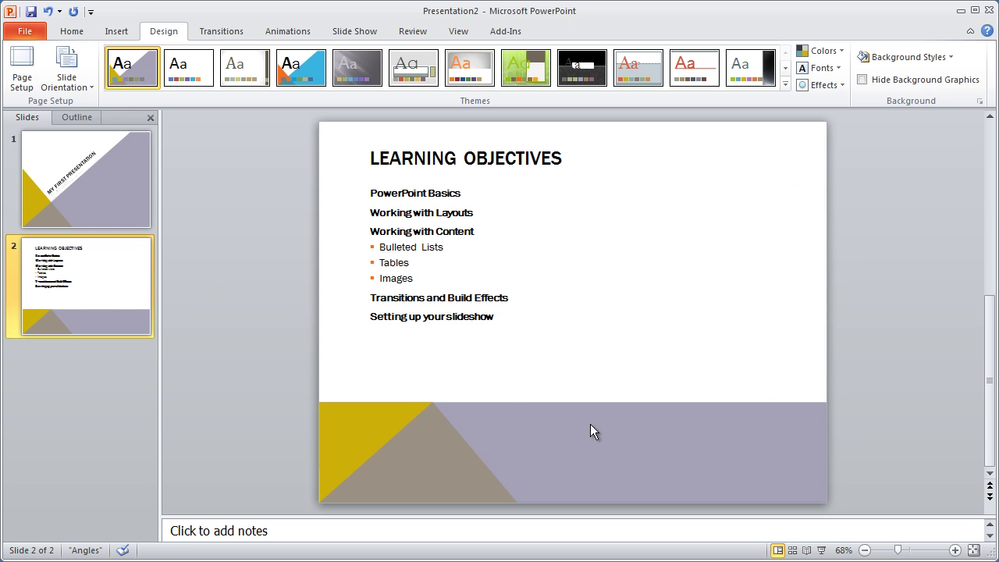
{"action": "left_click", "coordinate": [53, 170]}
{"action": "left_click", "coordinate": [100, 267]}
{"action": "left_click", "coordinate": [840, 72]}
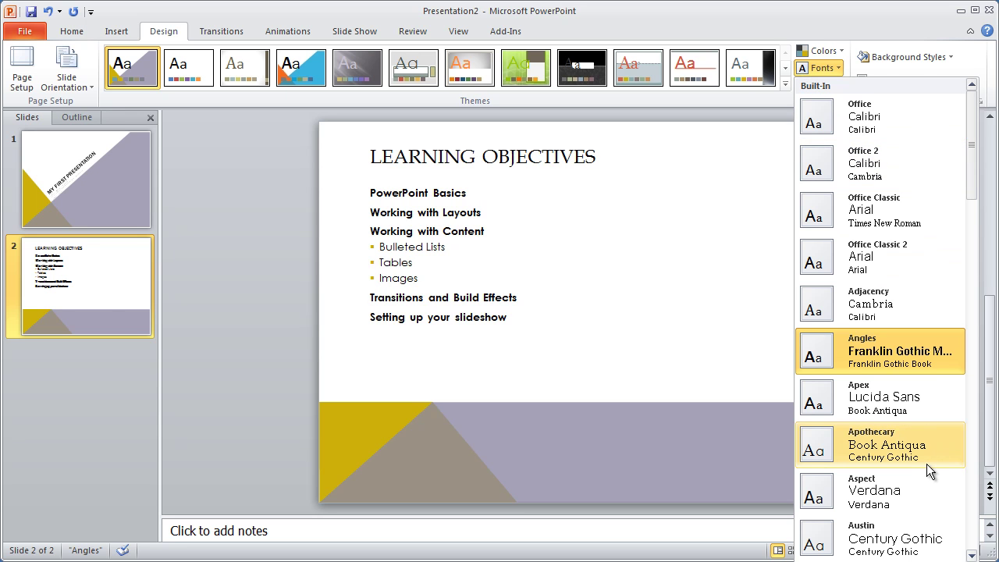
{"action": "left_click", "coordinate": [247, 250]}
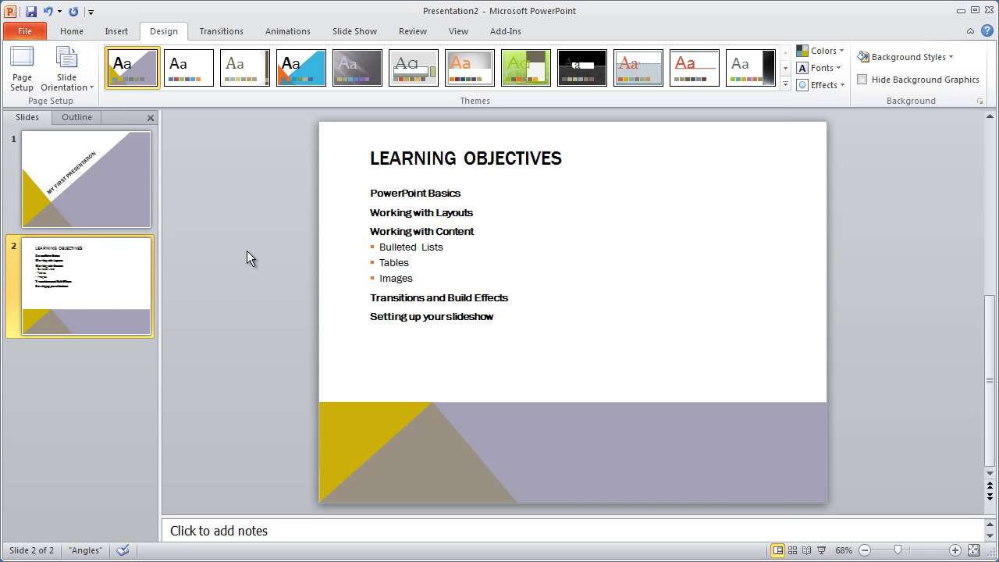
Step: Set the font of the "Learning Objectives" title on slide 2 to Algerian
{"action": "left_click", "coordinate": [516, 158]}
{"action": "left_click_drag", "start_coordinate": [594, 159], "coordinate": [277, 157]}
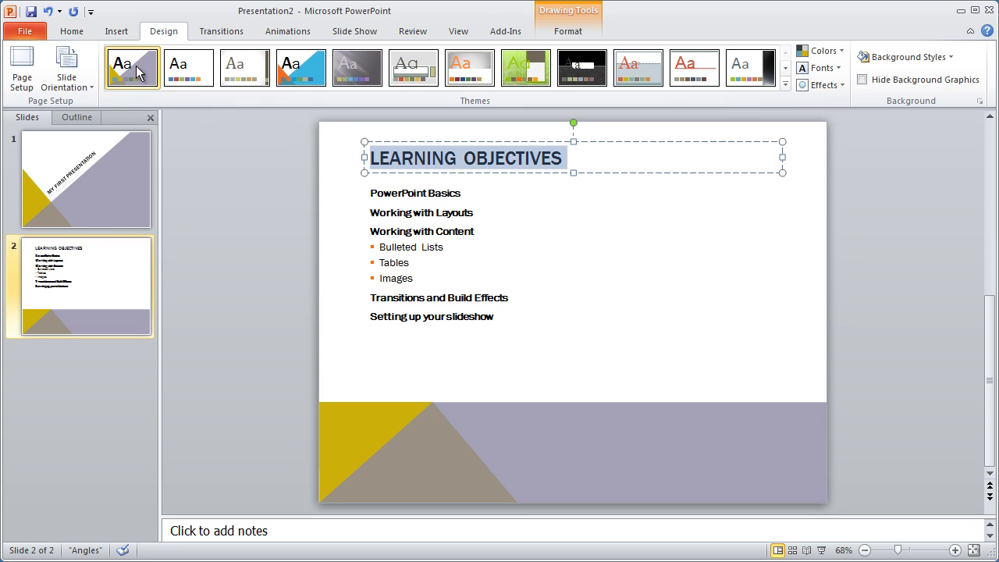
{"action": "left_click", "coordinate": [72, 35]}
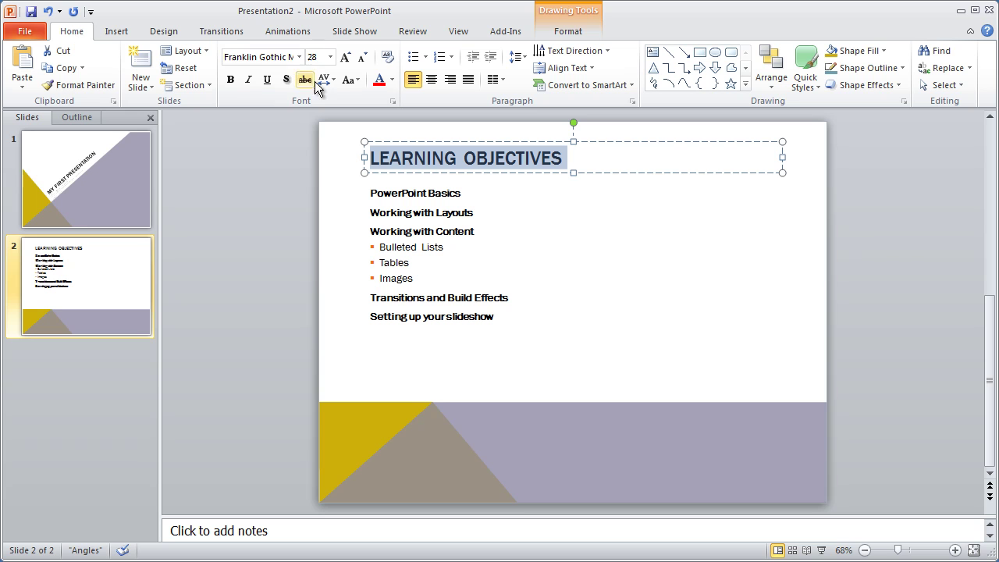
{"action": "left_click", "coordinate": [299, 57]}
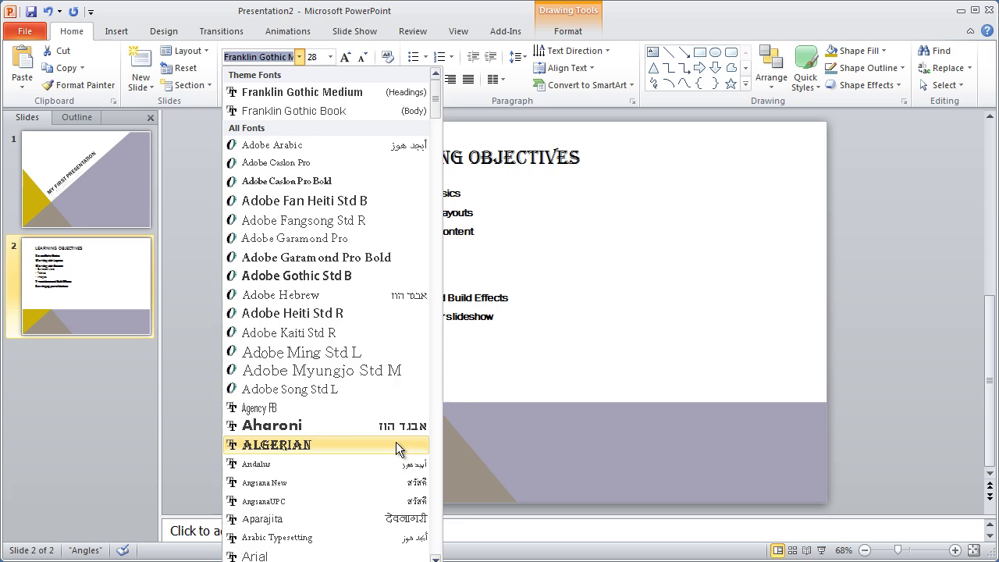
{"action": "left_click", "coordinate": [396, 443]}
{"action": "left_click", "coordinate": [661, 314]}
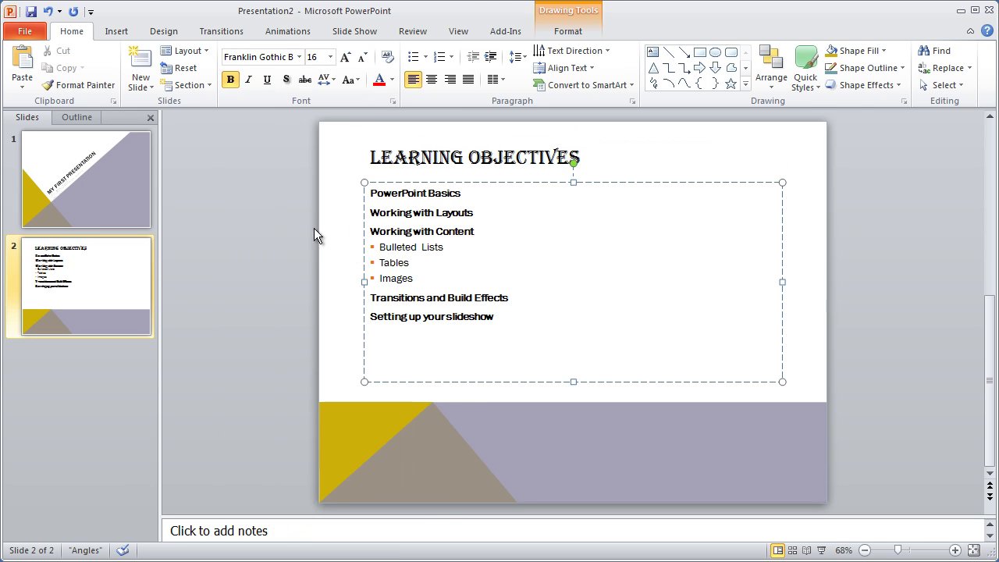
{"action": "left_click", "coordinate": [267, 210]}
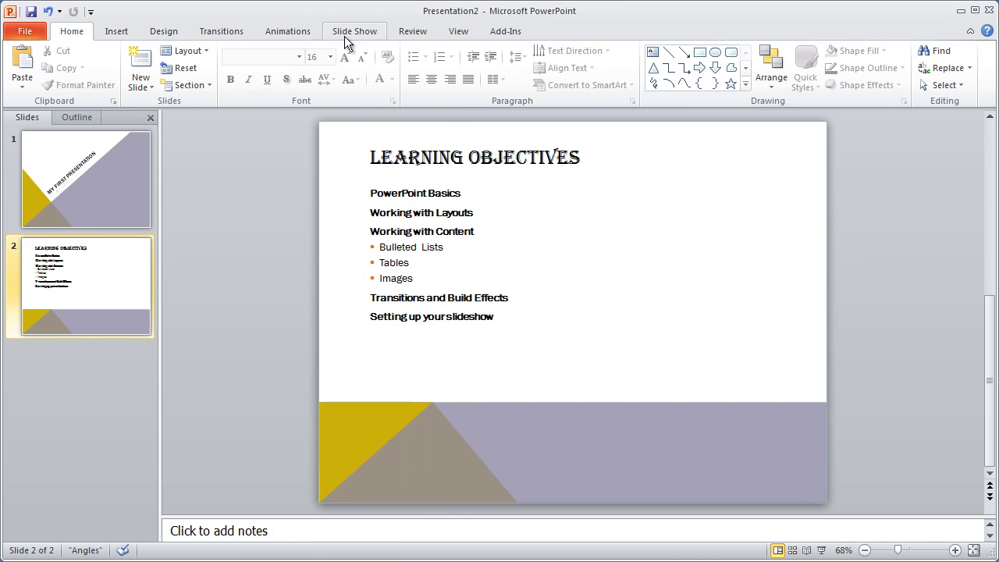
{"action": "left_click", "coordinate": [175, 33]}
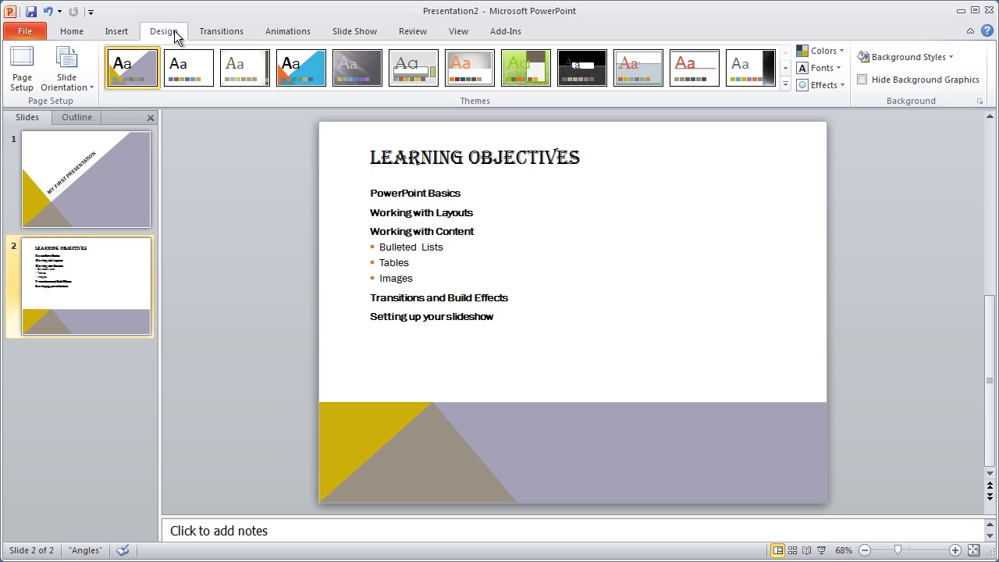
{"action": "left_click", "coordinate": [841, 68]}
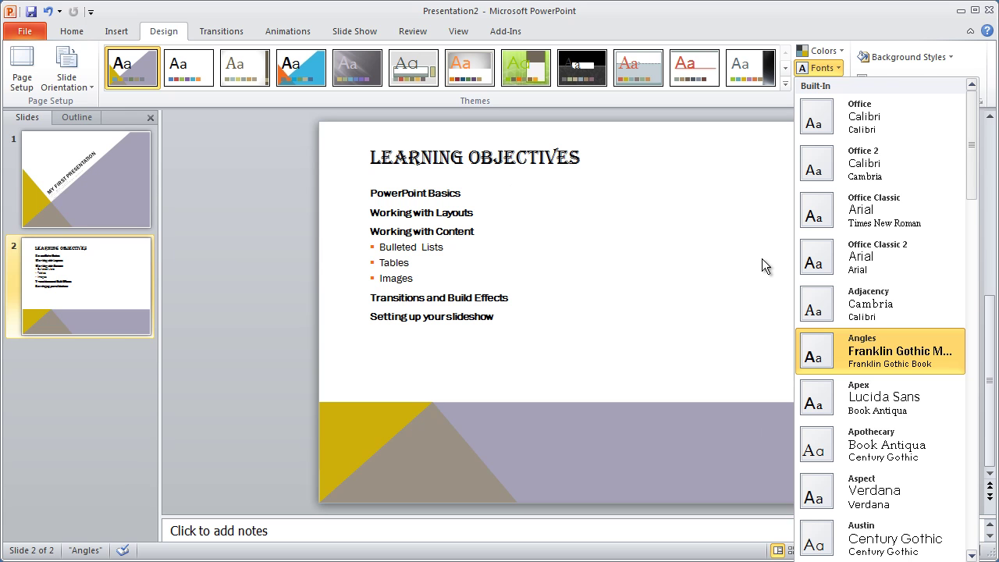
{"action": "left_click", "coordinate": [242, 176]}
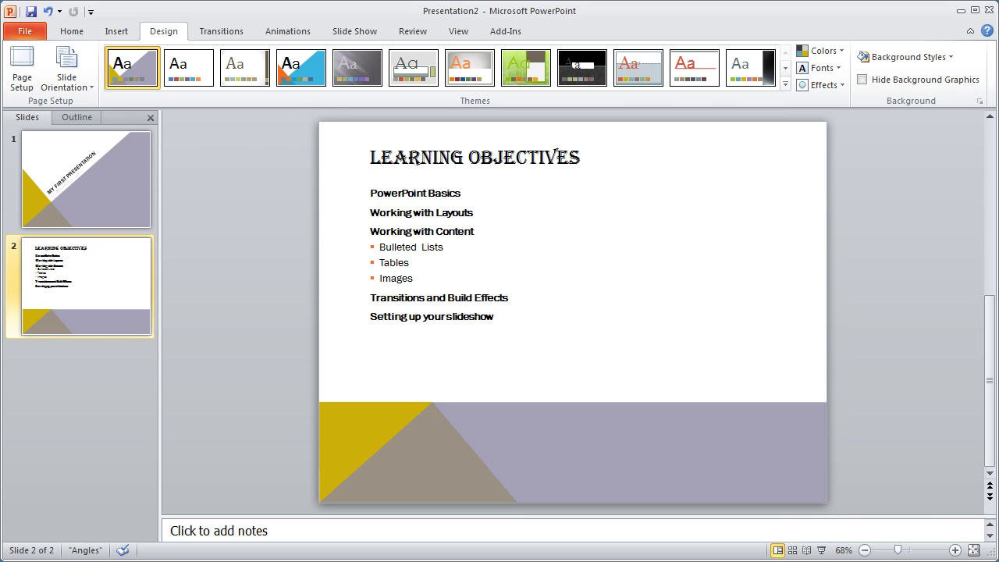
Step: Set the whole "Learning Objectives" title to the theme's heading font, Franklin Gothic Medium
{"action": "left_click", "coordinate": [407, 158]}
{"action": "key", "text": "ctrl+a"}
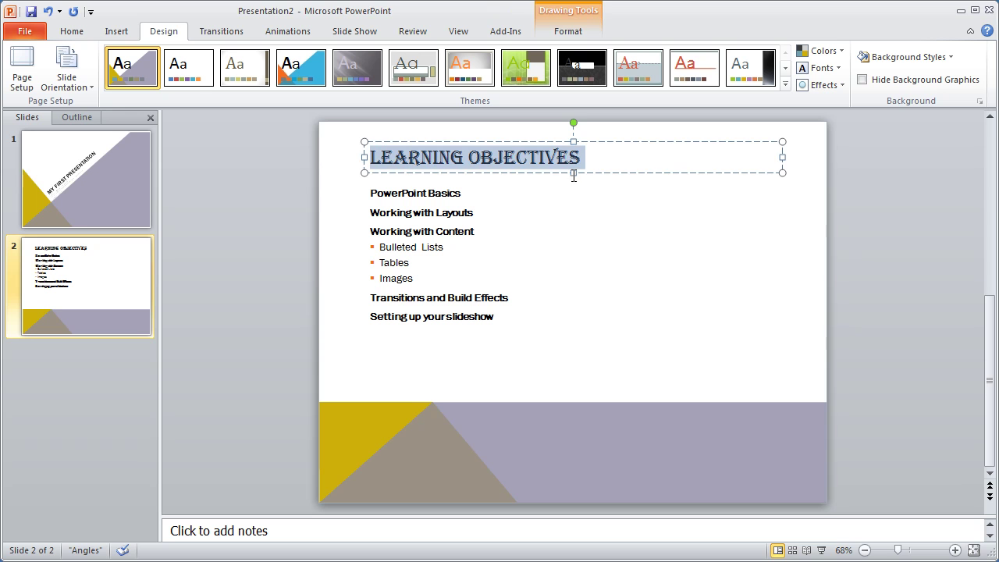
{"action": "left_click", "coordinate": [64, 31]}
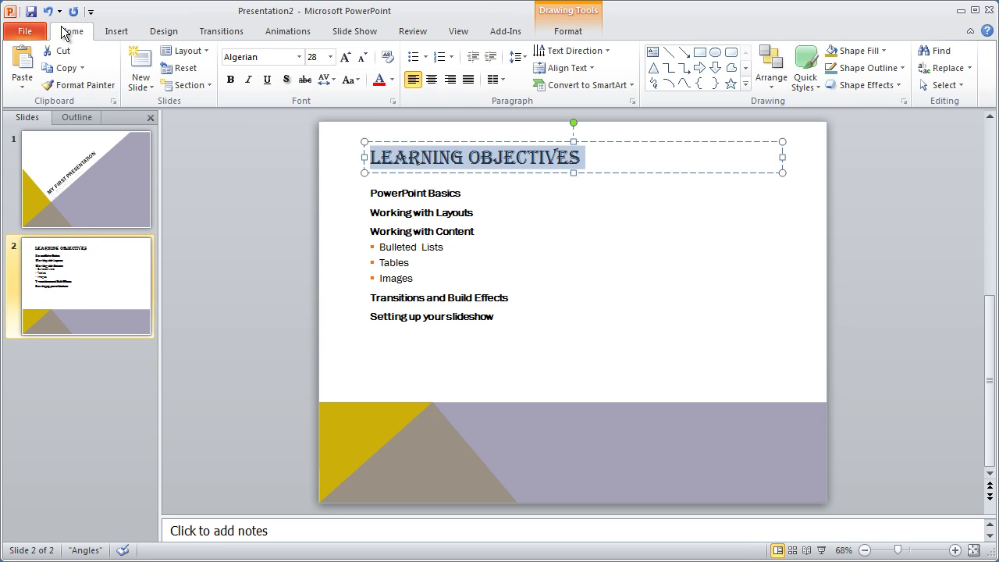
{"action": "left_click", "coordinate": [299, 57]}
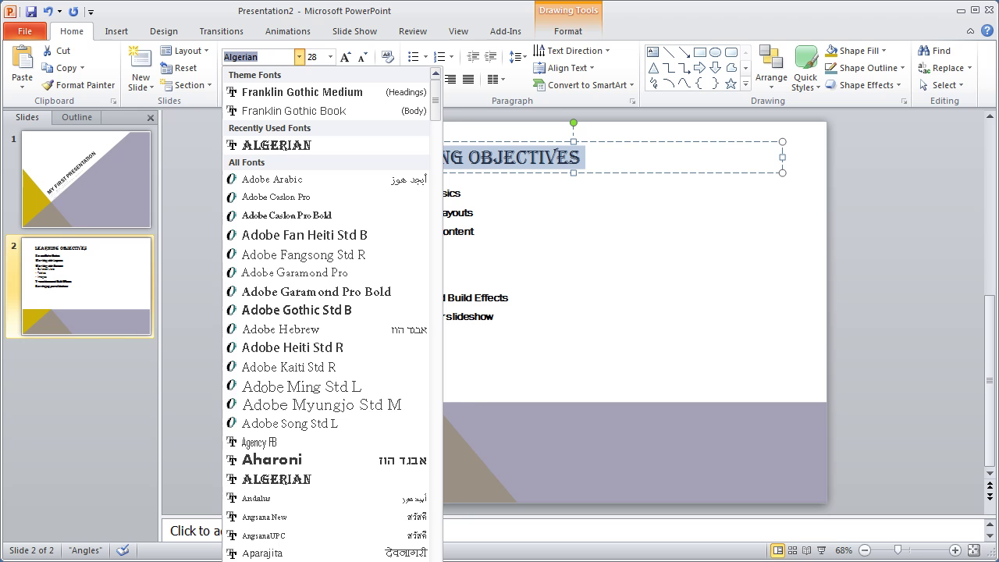
{"action": "left_click", "coordinate": [196, 303]}
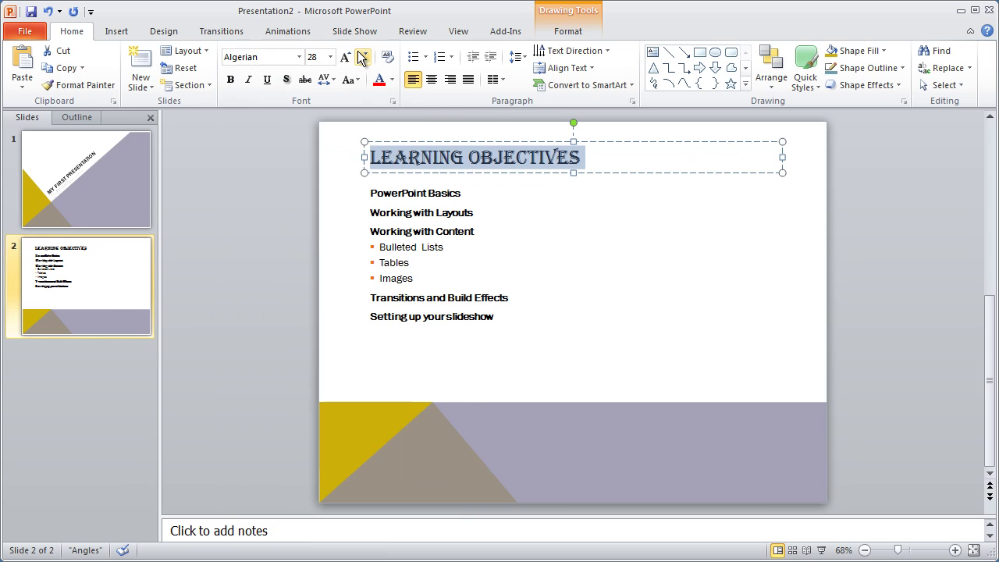
{"action": "left_click", "coordinate": [299, 57]}
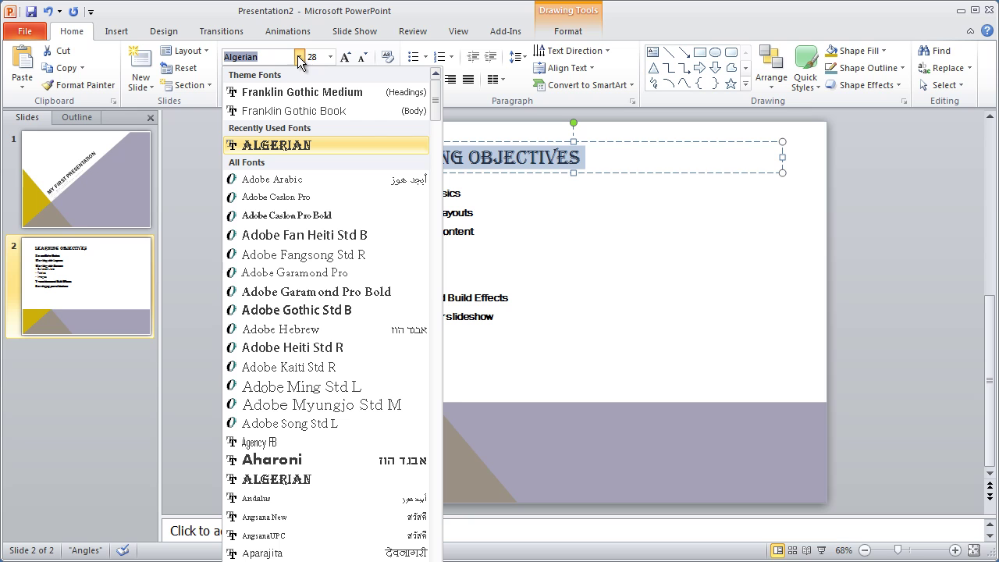
{"action": "left_click", "coordinate": [271, 92]}
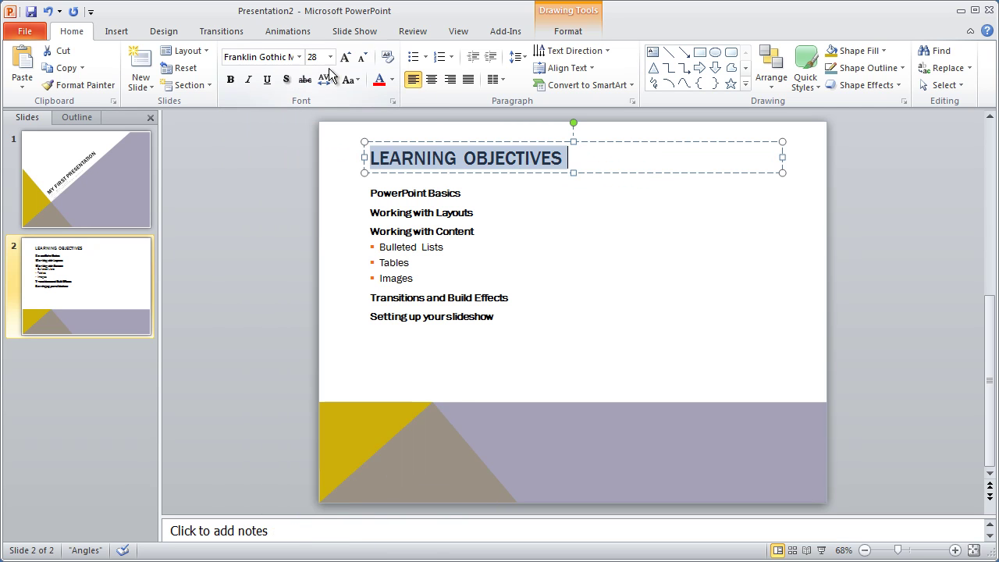
Step: Enlarge the "Learning Objectives" title text to 40 pt
{"action": "left_click", "coordinate": [345, 57]}
{"action": "left_click", "coordinate": [345, 57]}
{"action": "left_click", "coordinate": [344, 57]}
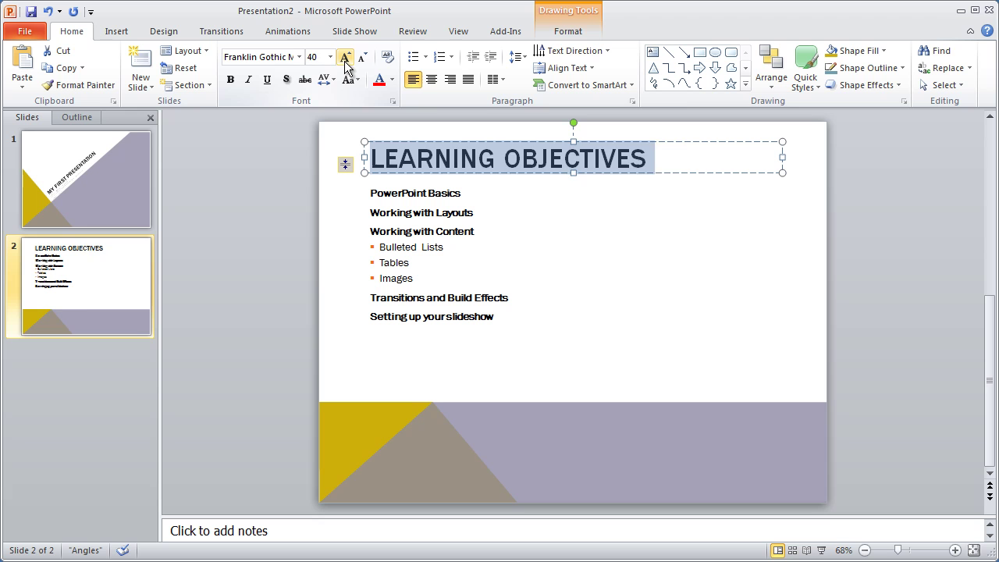
{"action": "left_click", "coordinate": [344, 57]}
{"action": "left_click", "coordinate": [363, 61]}
{"action": "left_click", "coordinate": [364, 60]}
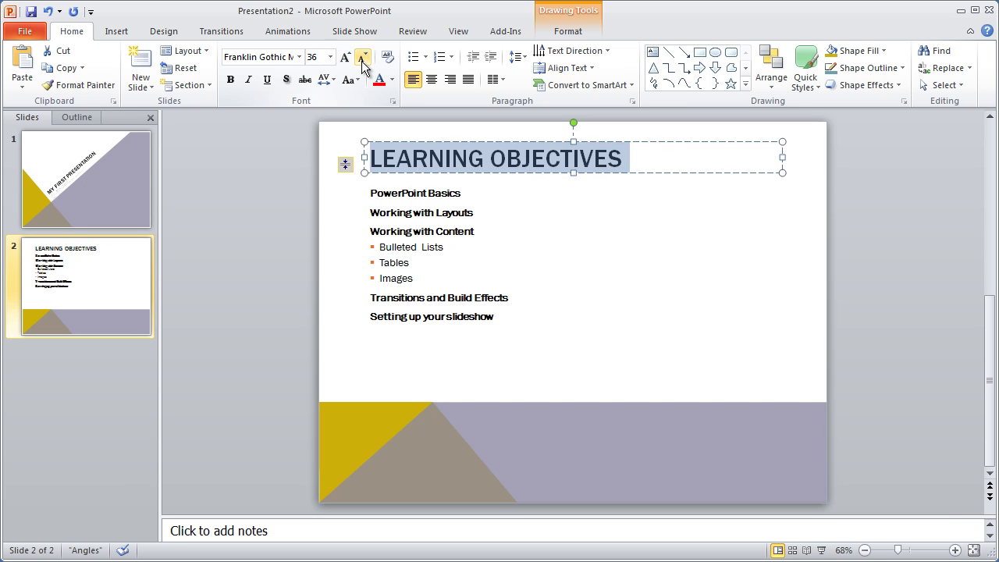
{"action": "left_click", "coordinate": [343, 61]}
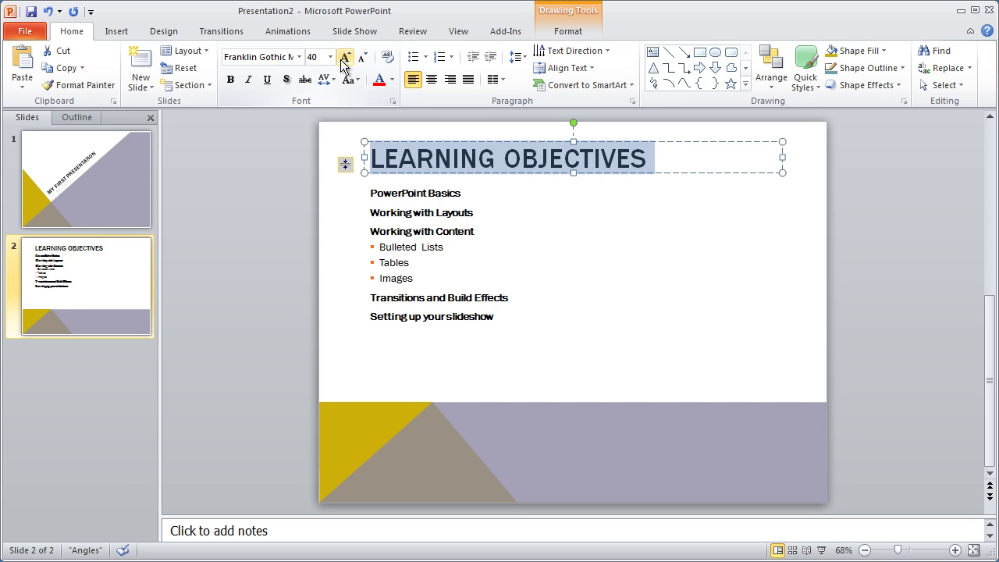
Step: Color the "Learning Objectives" title with a darker shade of the gold theme color and deselect it
{"action": "left_click", "coordinate": [392, 81]}
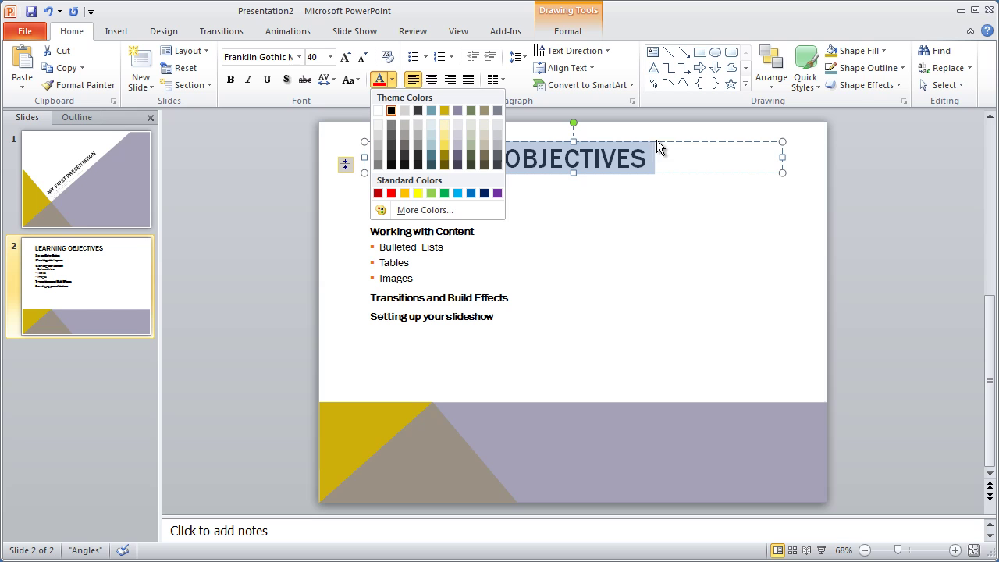
{"action": "left_click", "coordinate": [446, 156]}
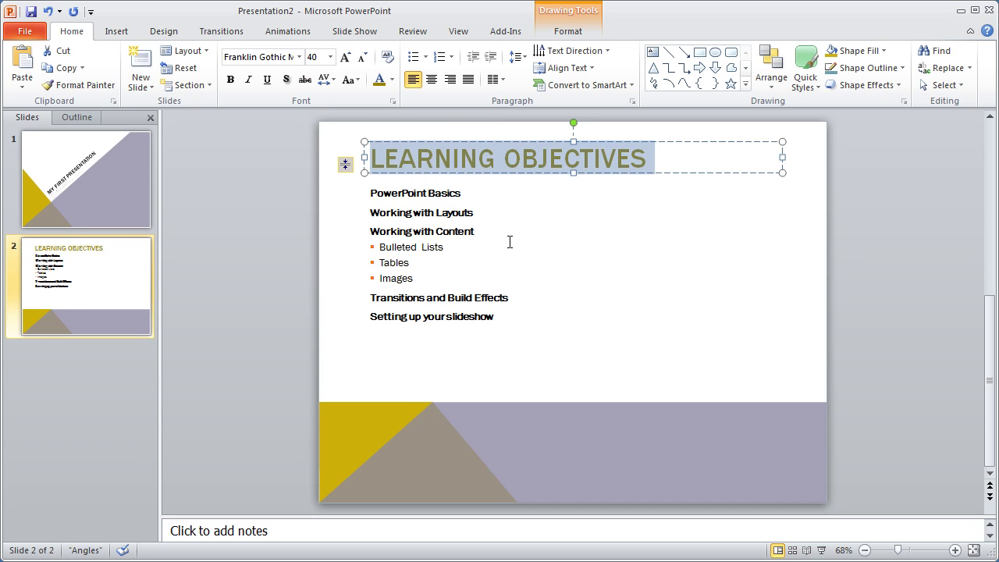
{"action": "left_click", "coordinate": [545, 268]}
{"action": "left_click", "coordinate": [330, 272]}
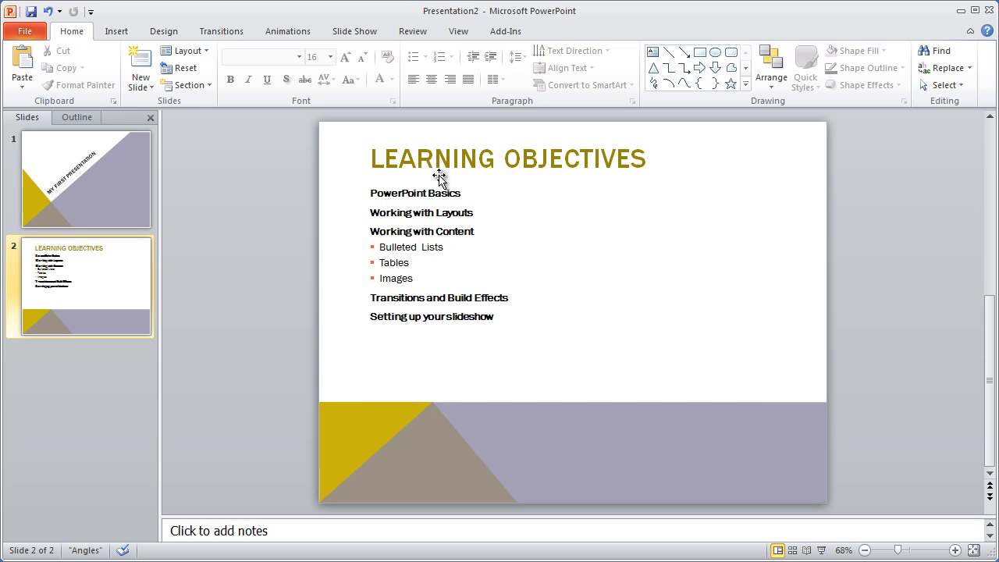
Step: Enlarge the "My First Presentation" title on slide 1 to 36 pt and color it with the darker gold theme shade
{"action": "left_click", "coordinate": [79, 194]}
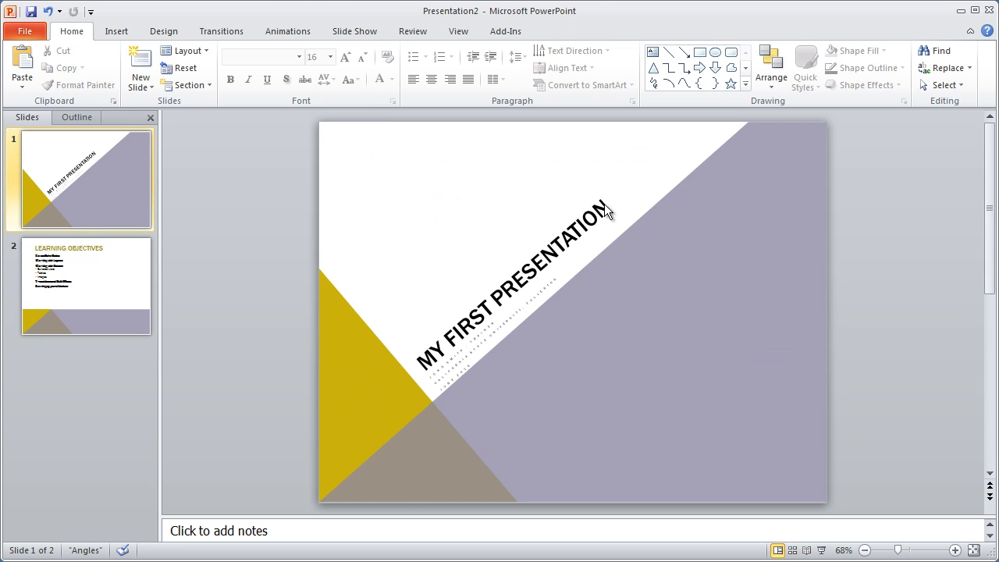
{"action": "left_click", "coordinate": [556, 247]}
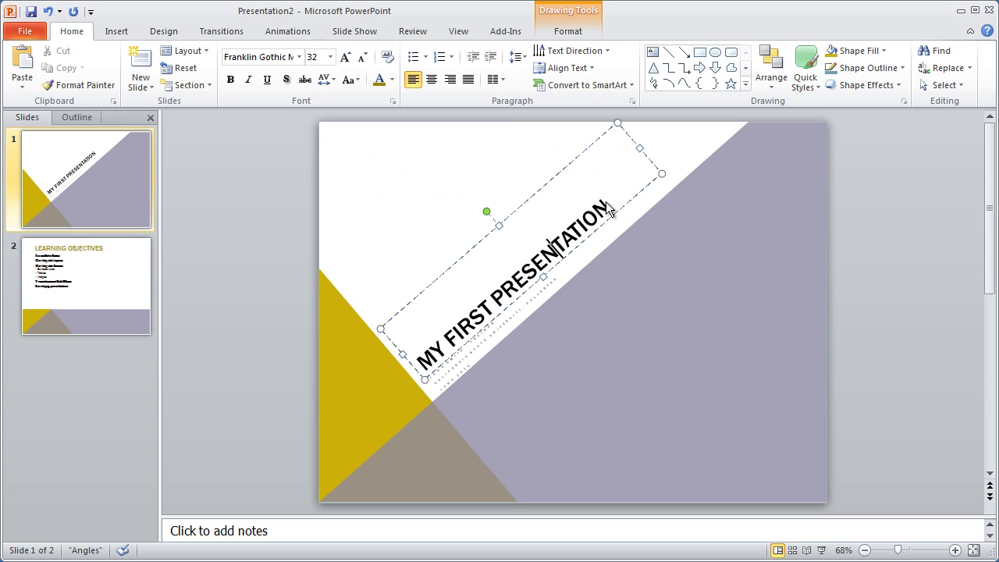
{"action": "left_click_drag", "start_coordinate": [419, 365], "coordinate": [609, 230]}
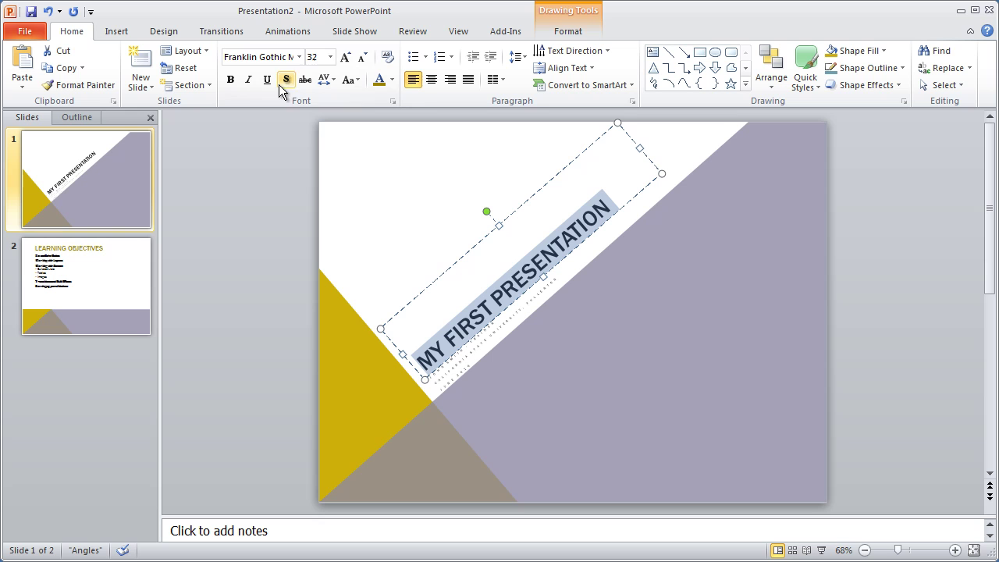
{"action": "left_click", "coordinate": [346, 58]}
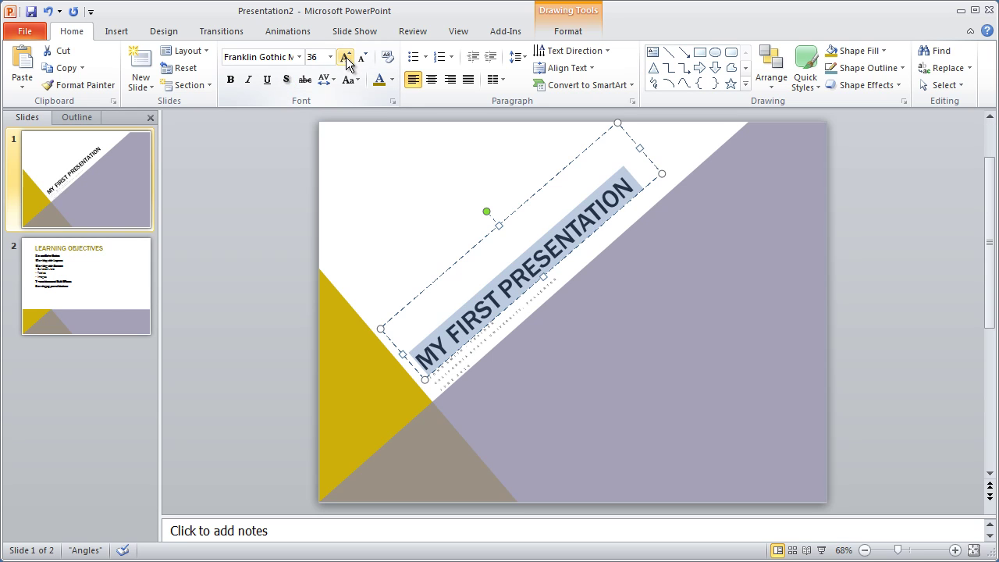
{"action": "left_click", "coordinate": [346, 57]}
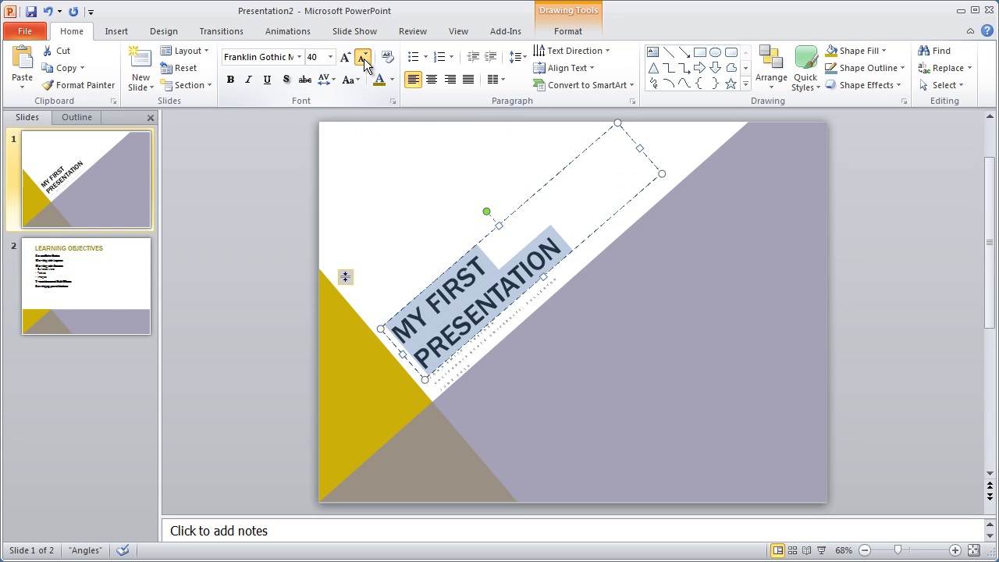
{"action": "left_click", "coordinate": [363, 58]}
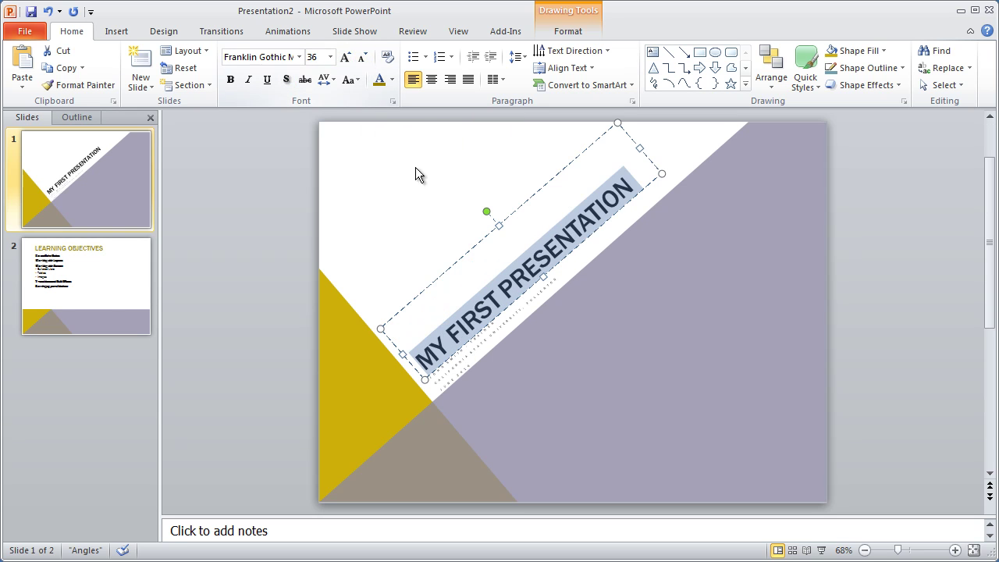
{"action": "left_click", "coordinate": [378, 80]}
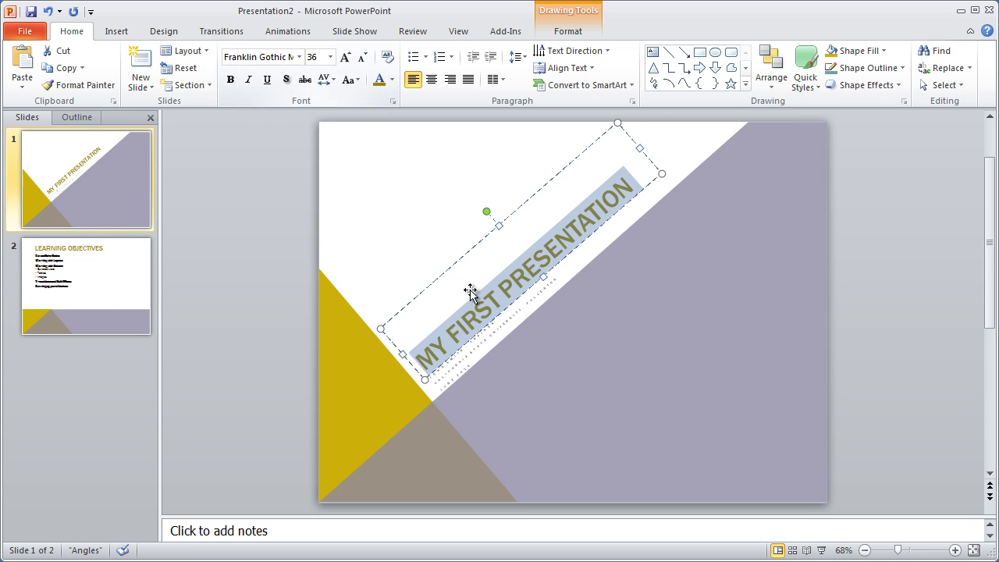
{"action": "left_click", "coordinate": [609, 430]}
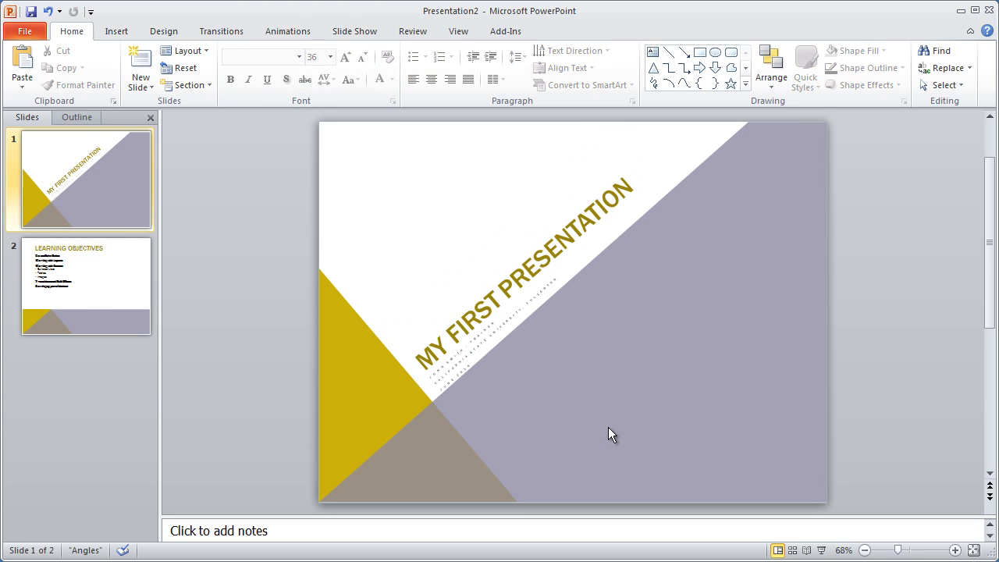
Step: Resize the slide 1 title placeholder by raising its lower edge to free room for the subtitle
{"action": "left_click", "coordinate": [481, 306]}
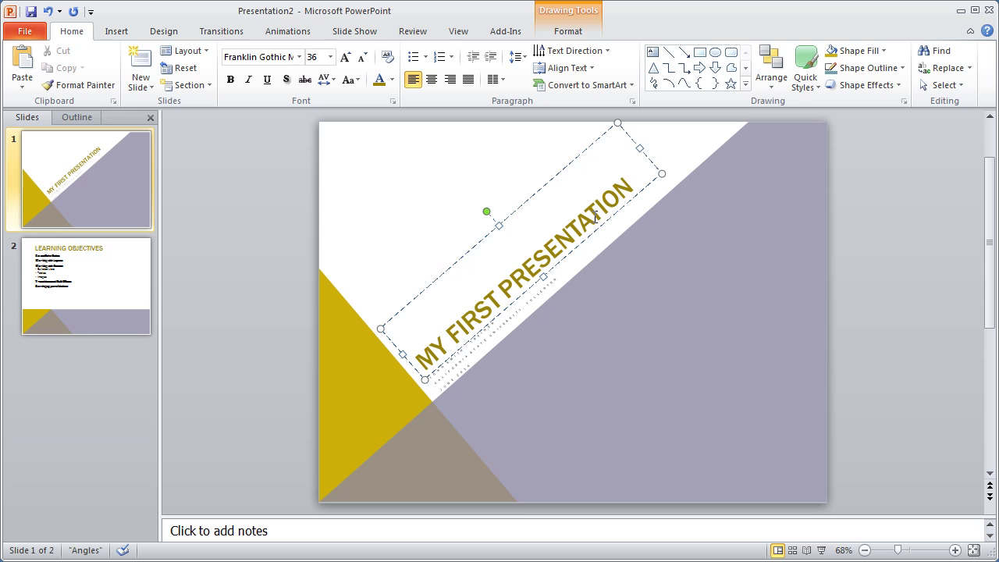
{"action": "left_click", "coordinate": [380, 330]}
{"action": "left_click_drag", "start_coordinate": [346, 323], "coordinate": [308, 321]}
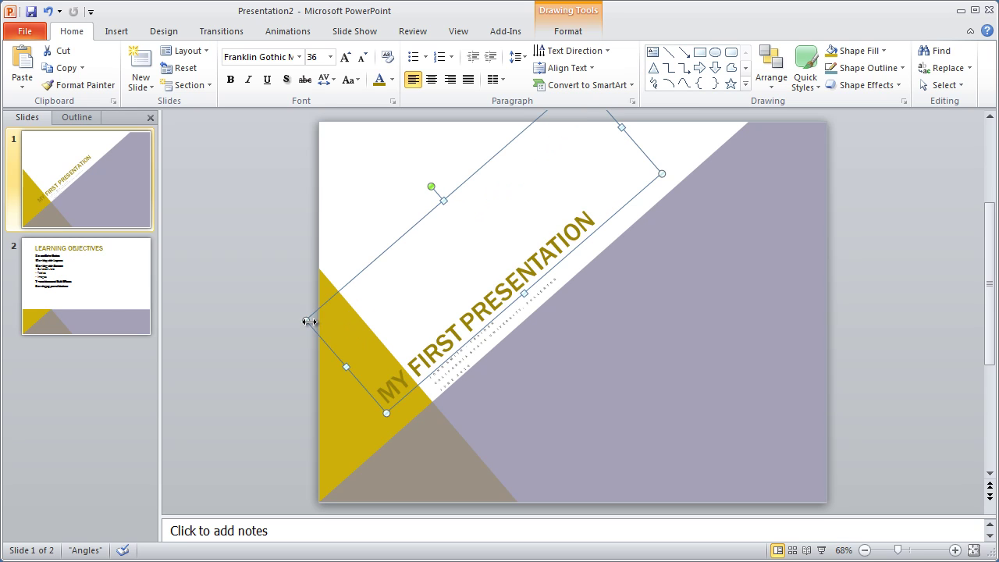
{"action": "key", "text": "ctrl+z"}
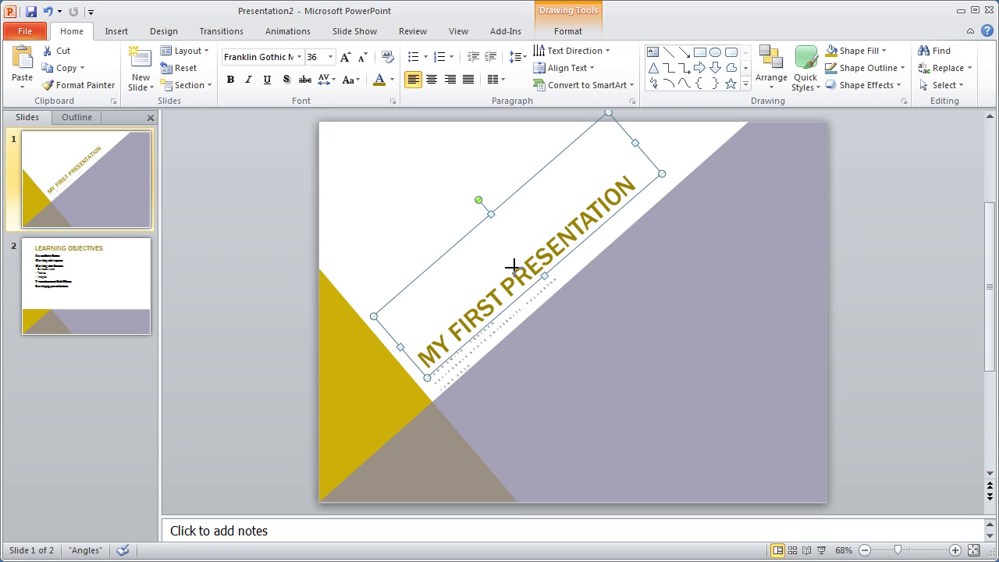
{"action": "key", "text": "ctrl+z"}
Step: Enlarge the subtitle placeholder on slide 1 toward the title until its text auto-fits at 13 pt, and deselect it
{"action": "left_click", "coordinate": [493, 339]}
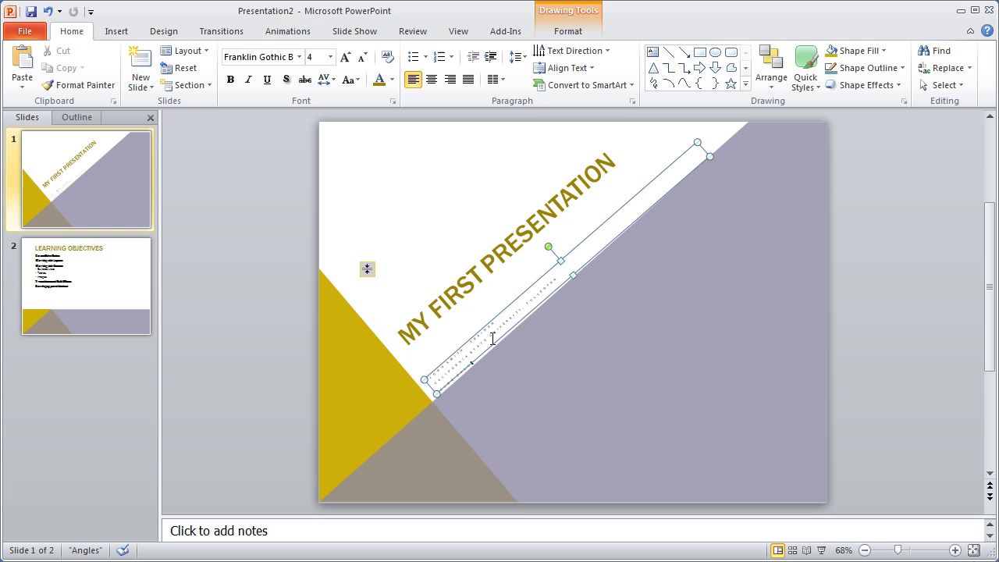
{"action": "left_click", "coordinate": [557, 263]}
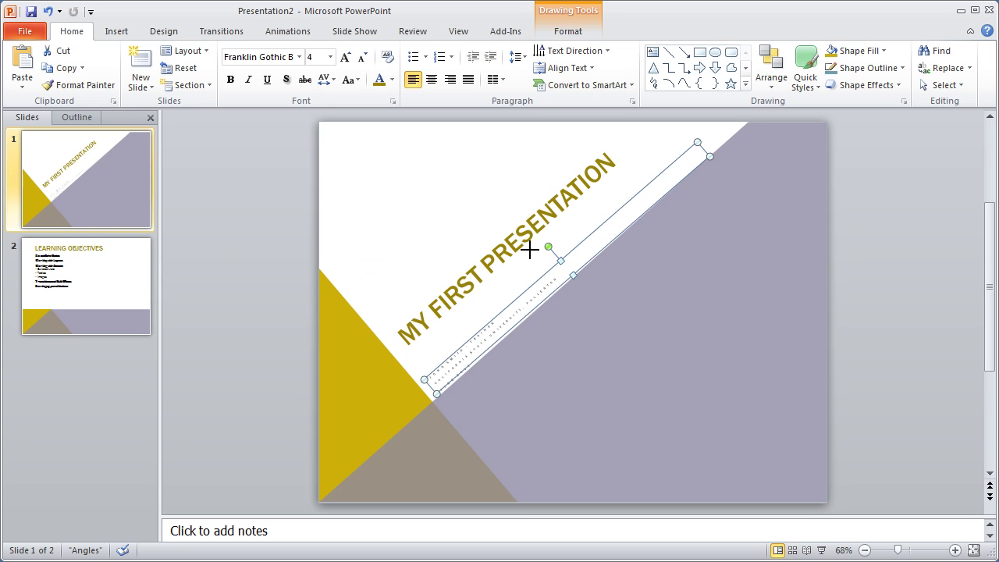
{"action": "key", "text": "ctrl+z"}
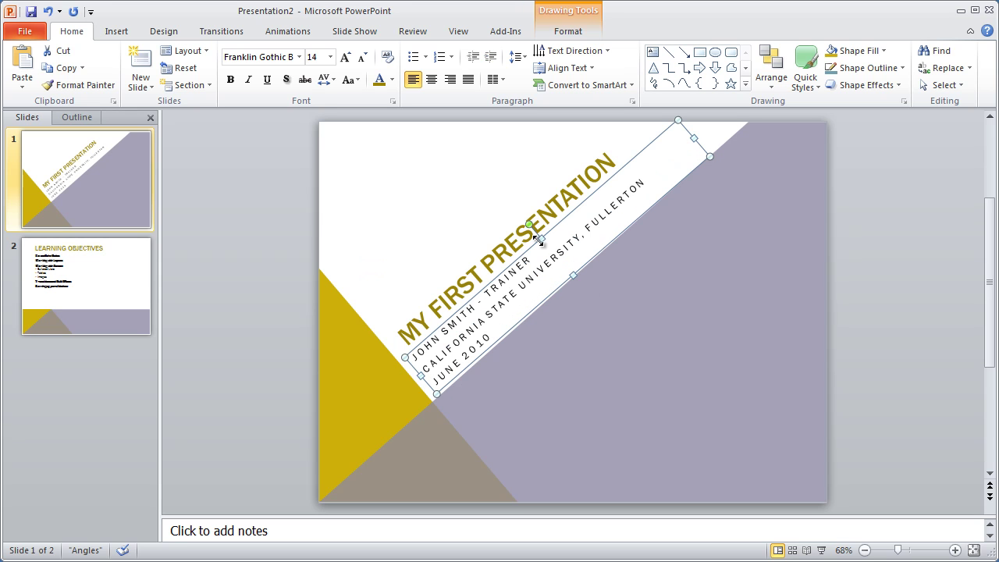
{"action": "key", "text": "ctrl+z"}
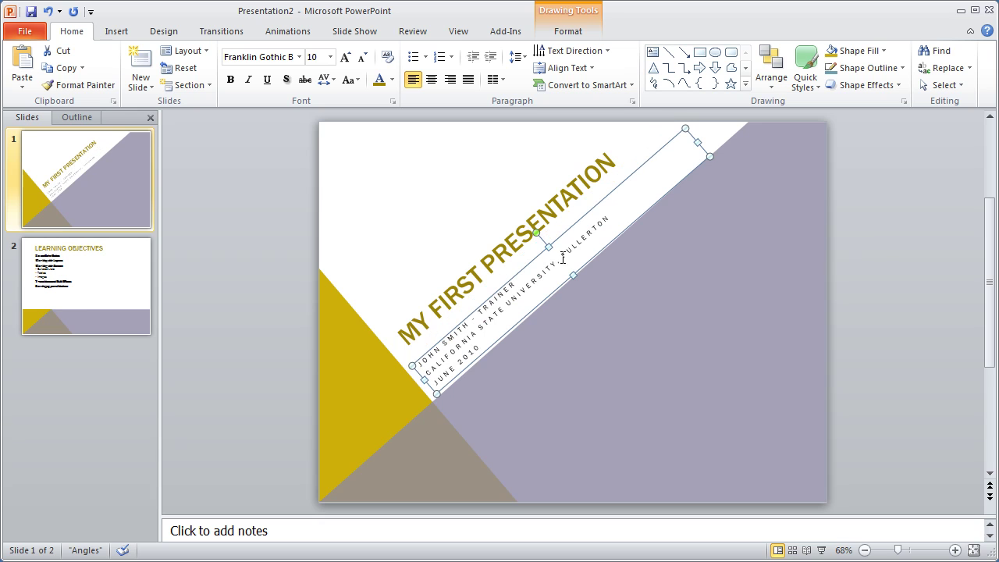
{"action": "key", "text": "ctrl+z"}
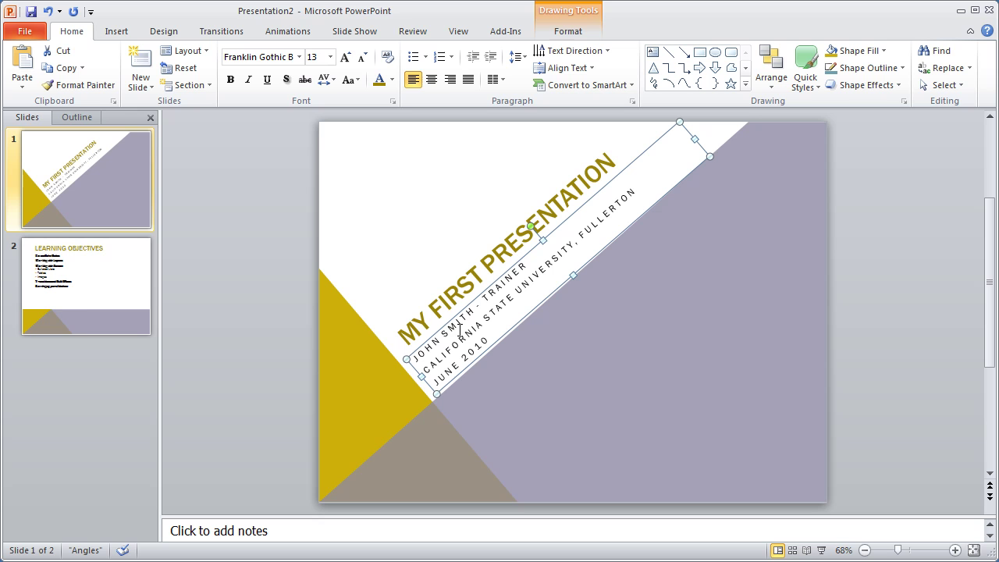
{"action": "left_click", "coordinate": [616, 401]}
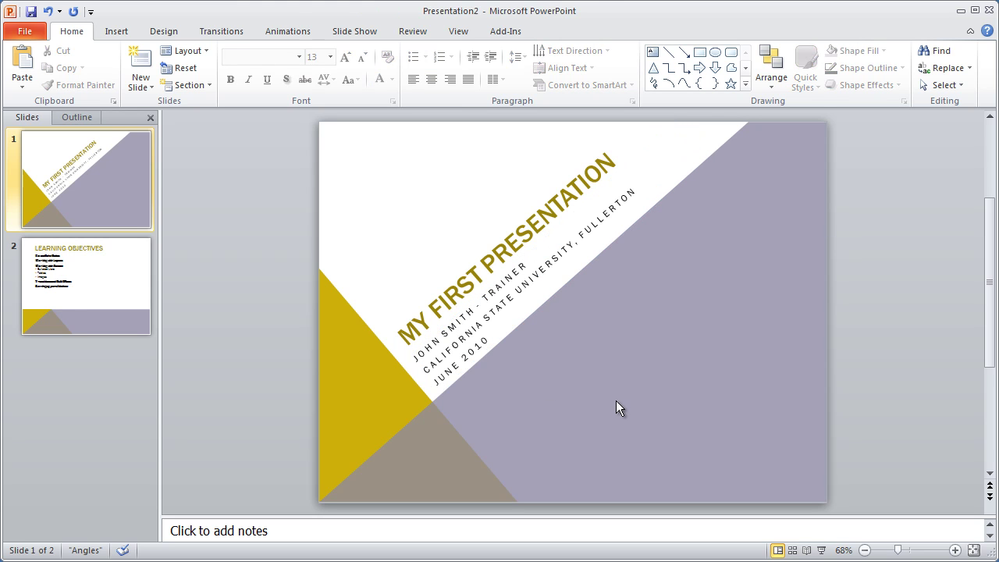
Step: Extend the starting edge of the slide 1 title placeholder slightly toward the gold triangle and deselect it
{"action": "left_click", "coordinate": [424, 314]}
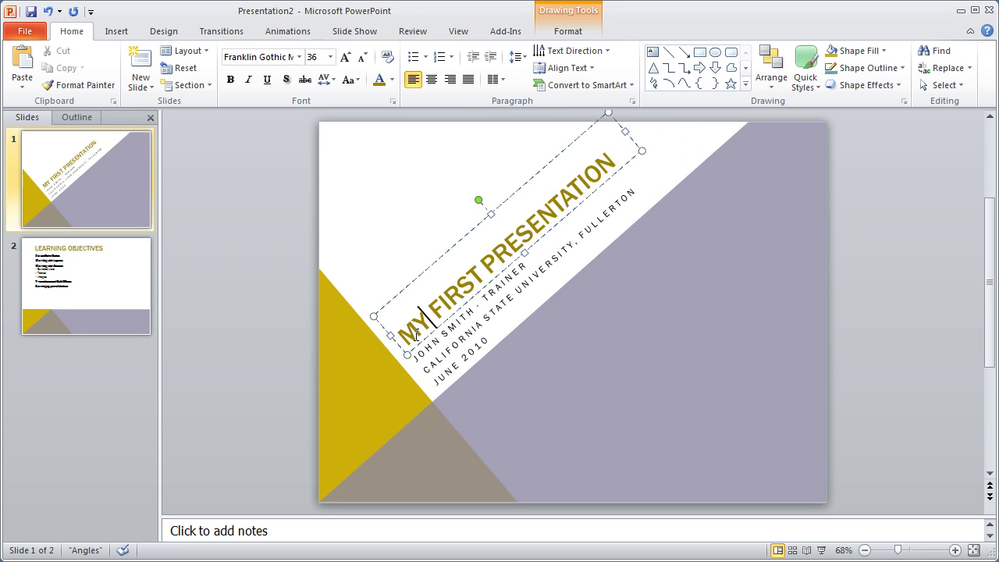
{"action": "left_click", "coordinate": [389, 336]}
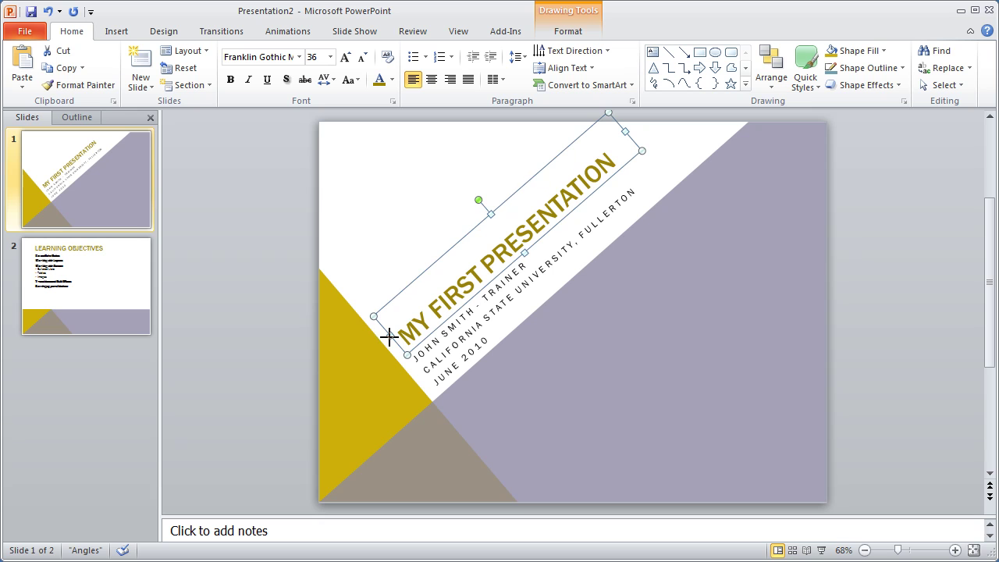
{"action": "left_click_drag", "start_coordinate": [388, 337], "coordinate": [384, 340]}
{"action": "left_click", "coordinate": [645, 375]}
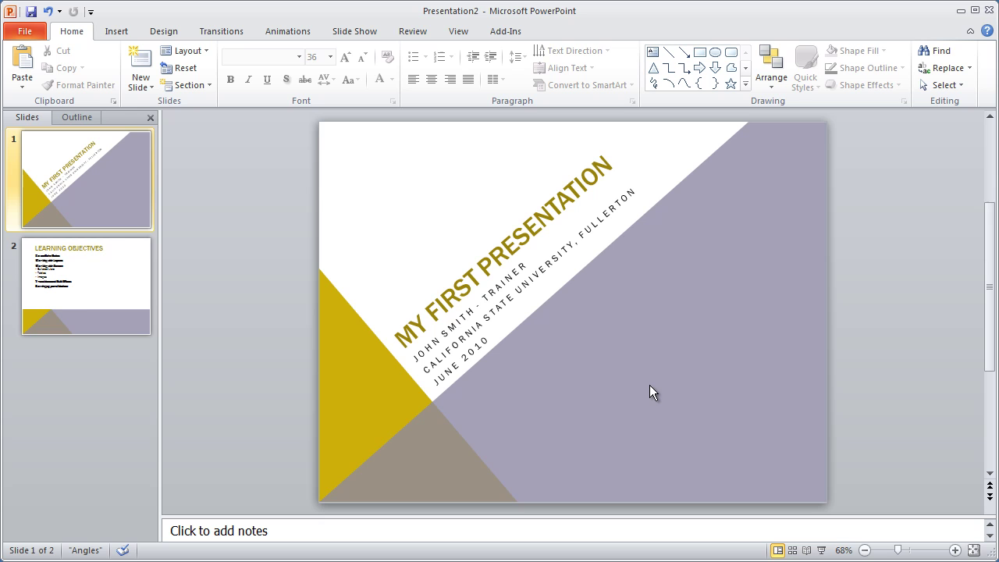
Step: From slide 2, switch the presentation's theme colors to the Module color scheme
{"action": "left_click", "coordinate": [98, 278]}
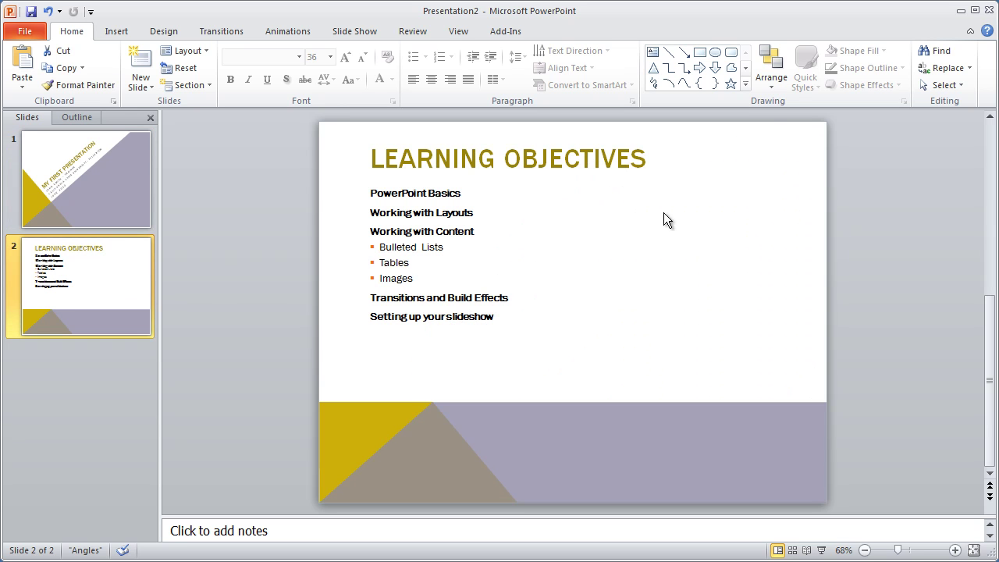
{"action": "left_click", "coordinate": [175, 32]}
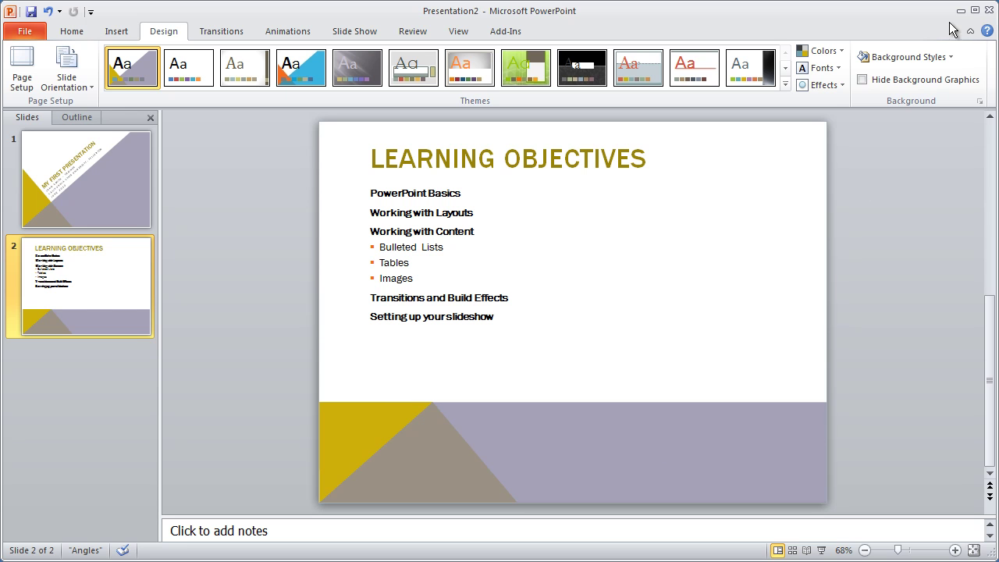
{"action": "left_click", "coordinate": [841, 53]}
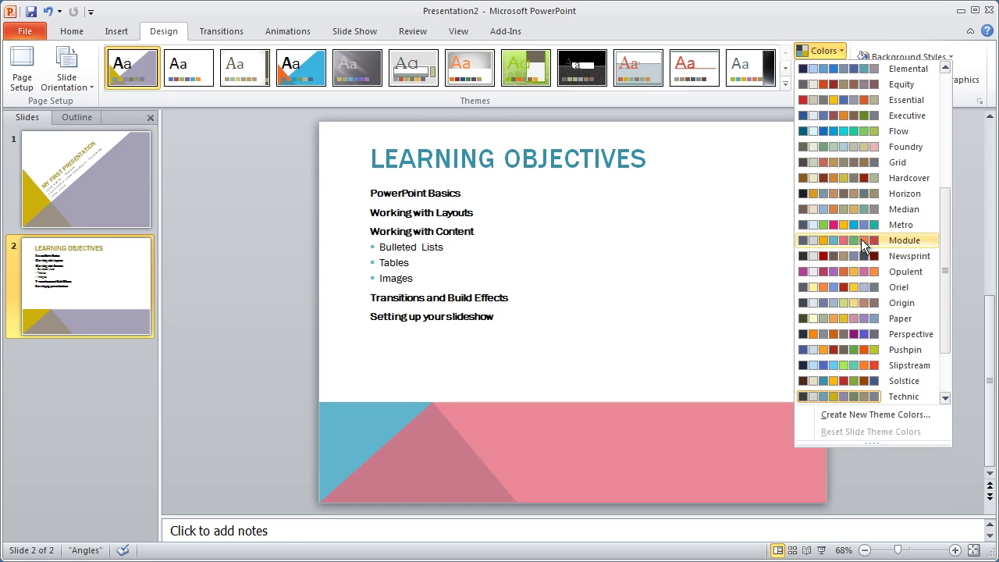
{"action": "left_click", "coordinate": [861, 239]}
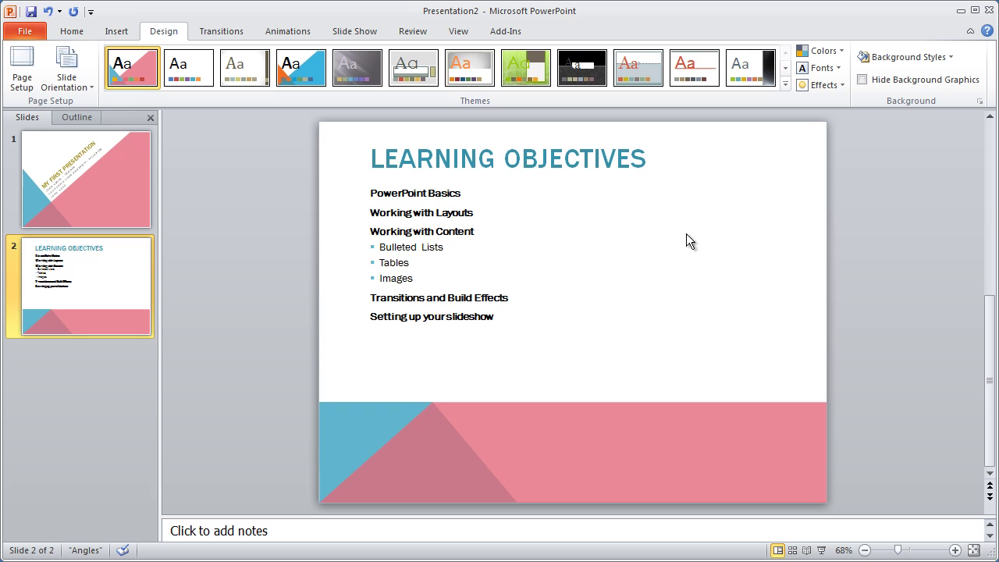
Step: Color the whole "My First Presentation" title on slide 1 with the darker blue theme shade to match the slide 2 title
{"action": "left_click", "coordinate": [58, 176]}
{"action": "left_click", "coordinate": [460, 292]}
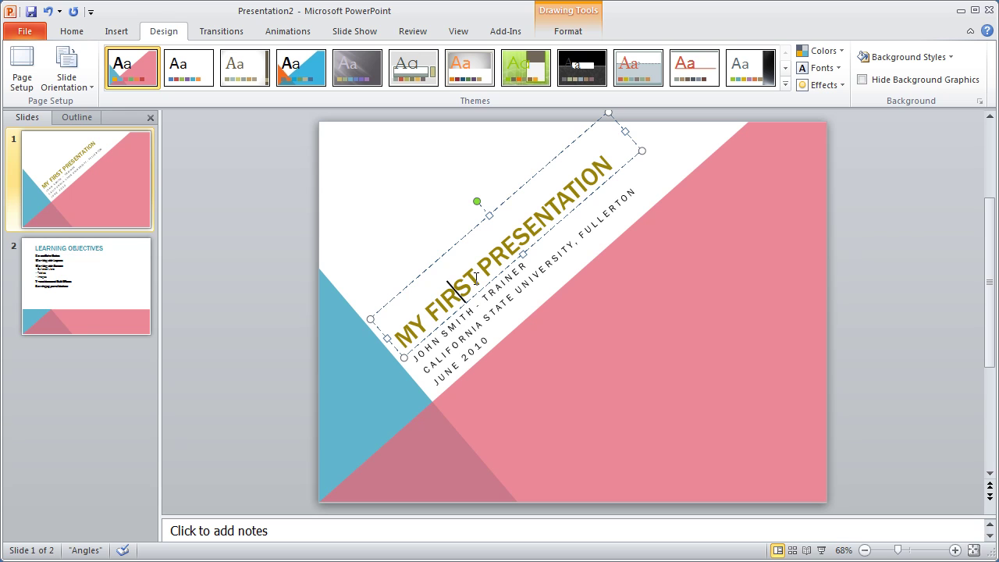
{"action": "double_click", "coordinate": [461, 294]}
{"action": "triple_click", "coordinate": [461, 294]}
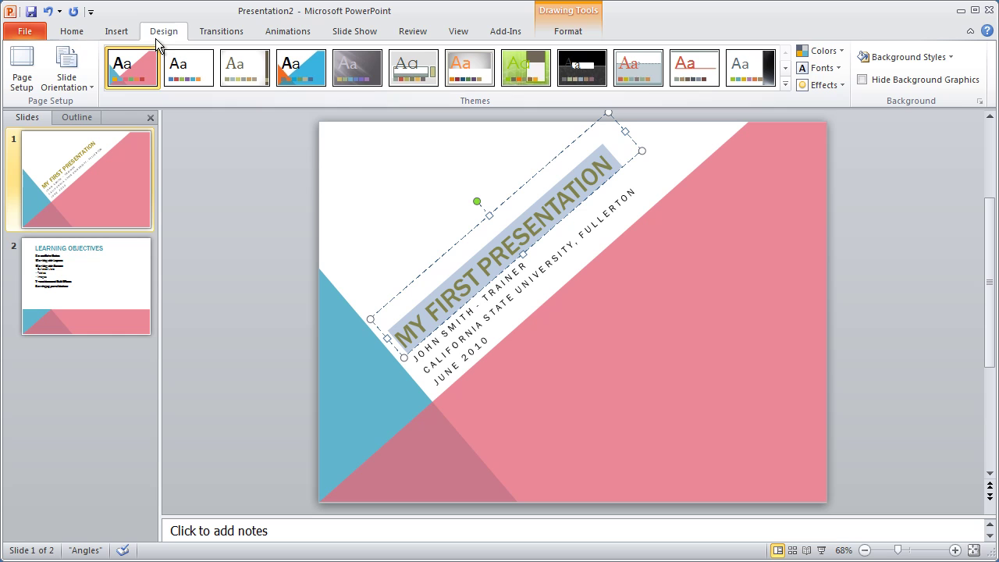
{"action": "left_click", "coordinate": [71, 32]}
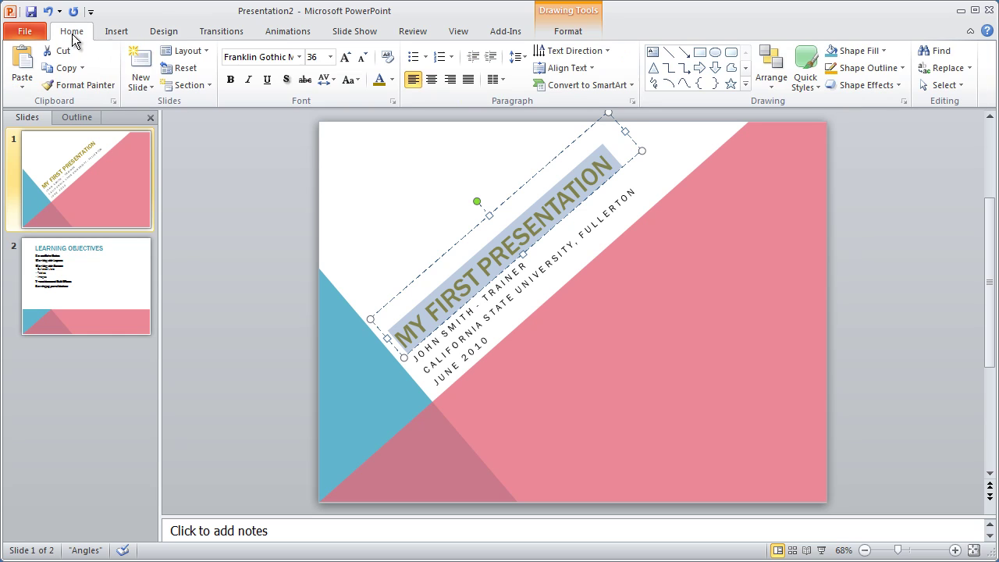
{"action": "left_click", "coordinate": [391, 81]}
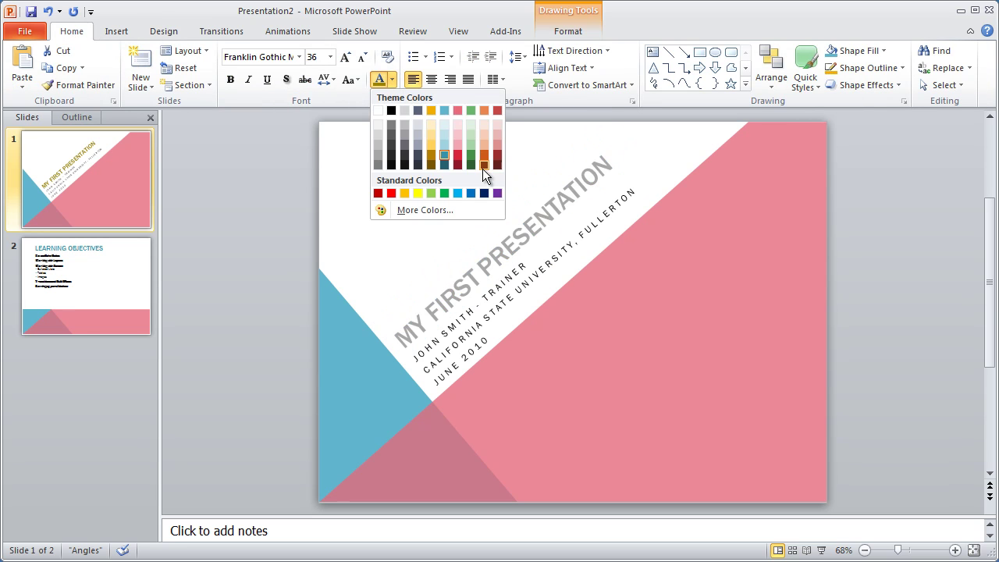
{"action": "left_click", "coordinate": [444, 157]}
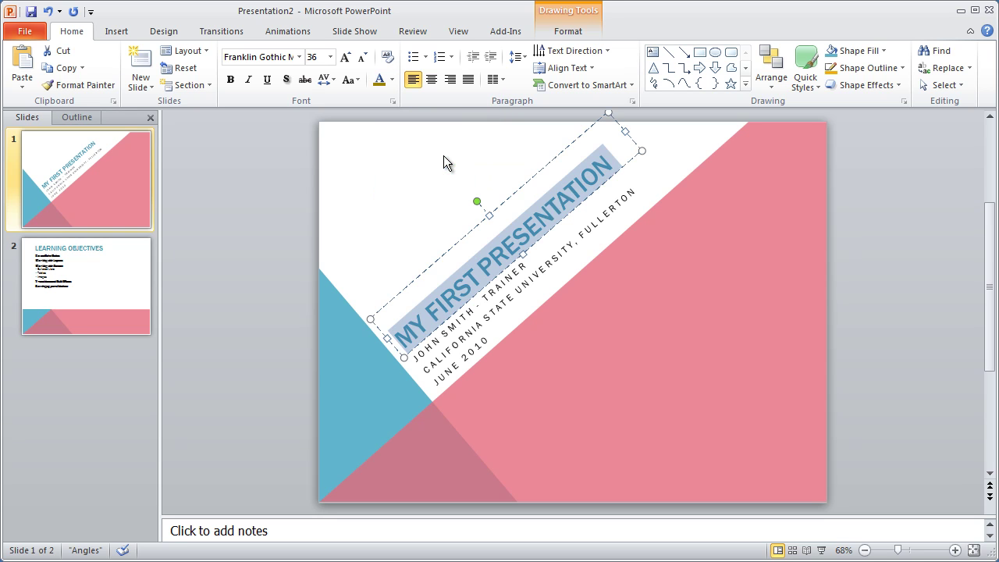
{"action": "left_click", "coordinate": [650, 328]}
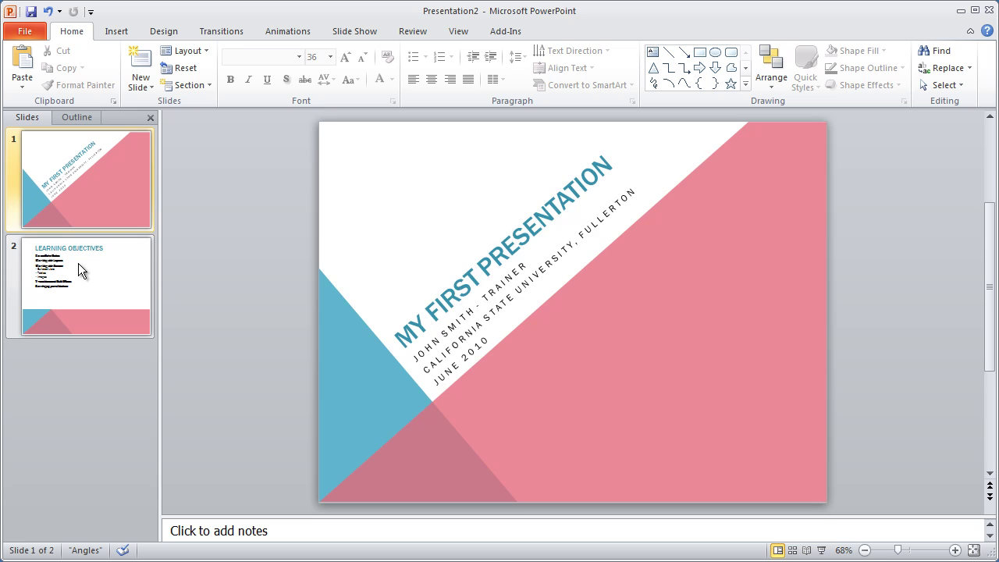
{"action": "left_click", "coordinate": [97, 266]}
{"action": "left_click", "coordinate": [63, 175]}
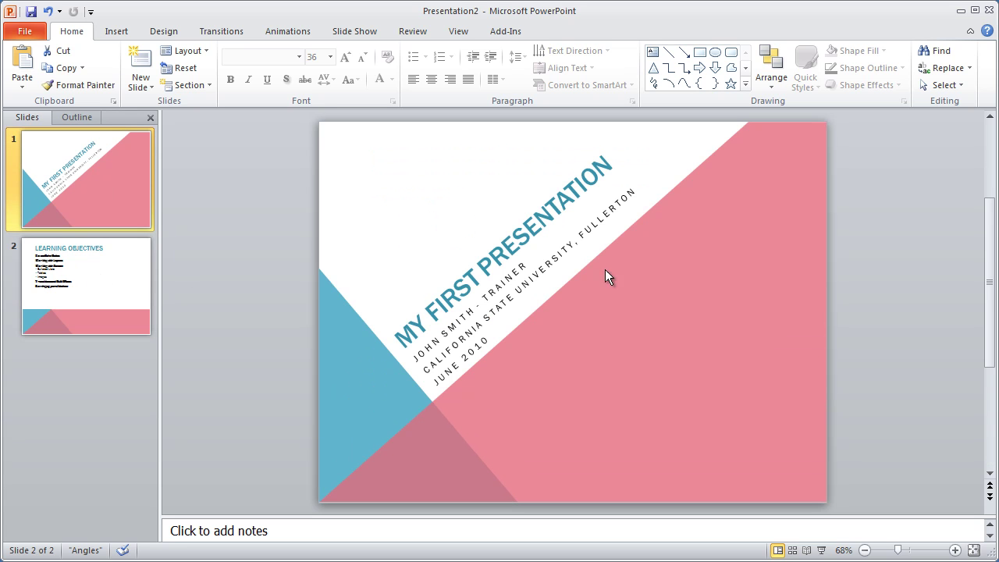